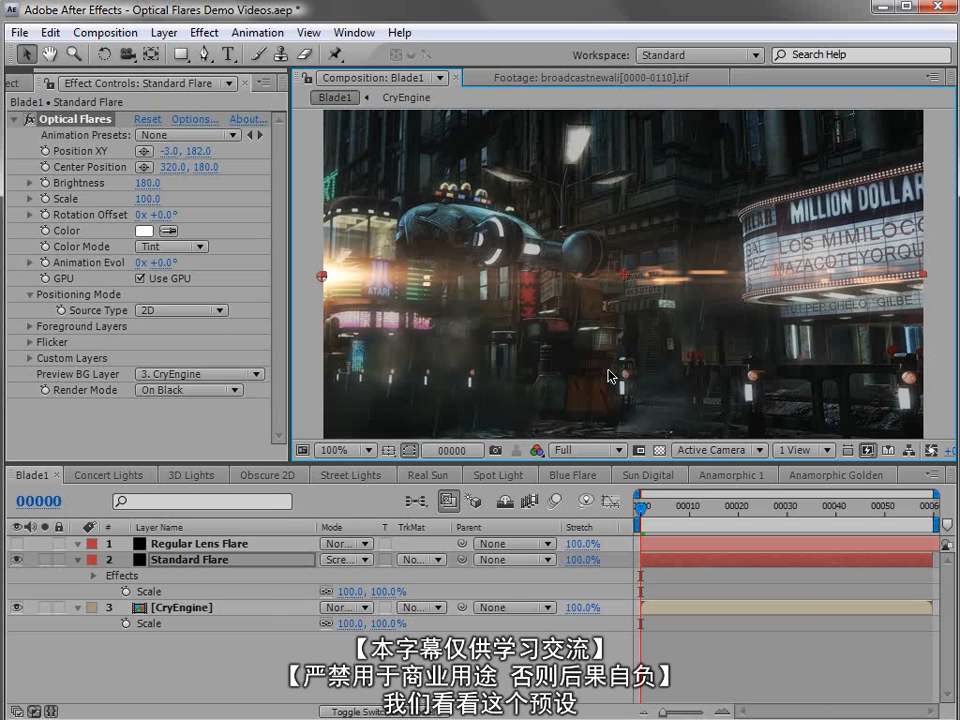
Move the Standard Flare's light source to the marquee sign, down below it, and across to about 21, 266
{"action": "left_click_drag", "start_coordinate": [321, 279], "coordinate": [806, 190]}
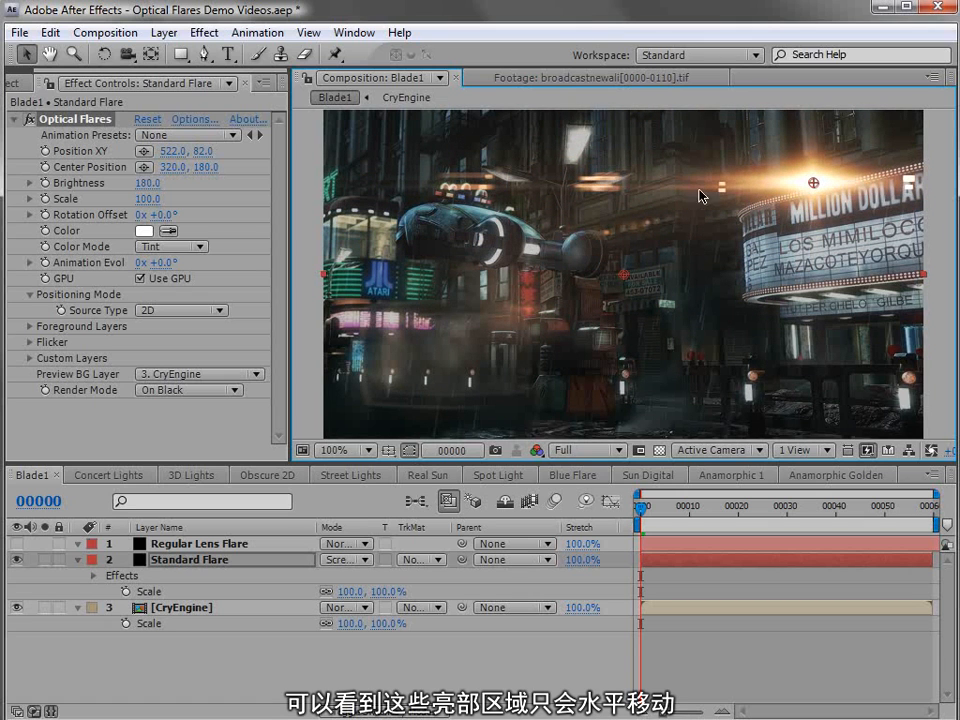
{"action": "left_click_drag", "start_coordinate": [814, 184], "coordinate": [819, 358]}
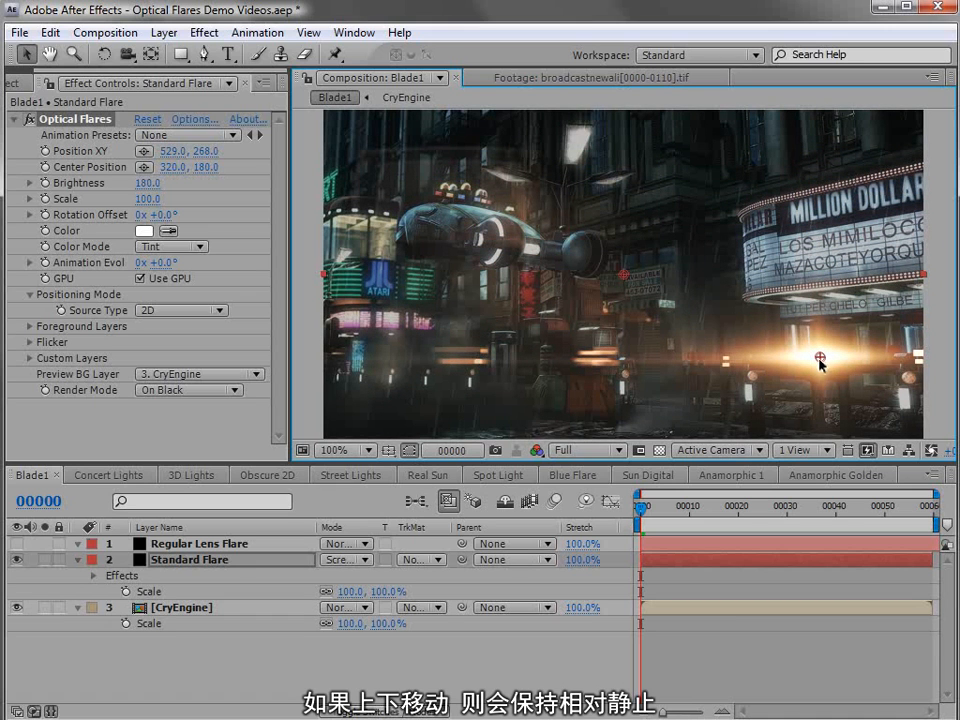
{"action": "left_click_drag", "start_coordinate": [819, 358], "coordinate": [343, 358]}
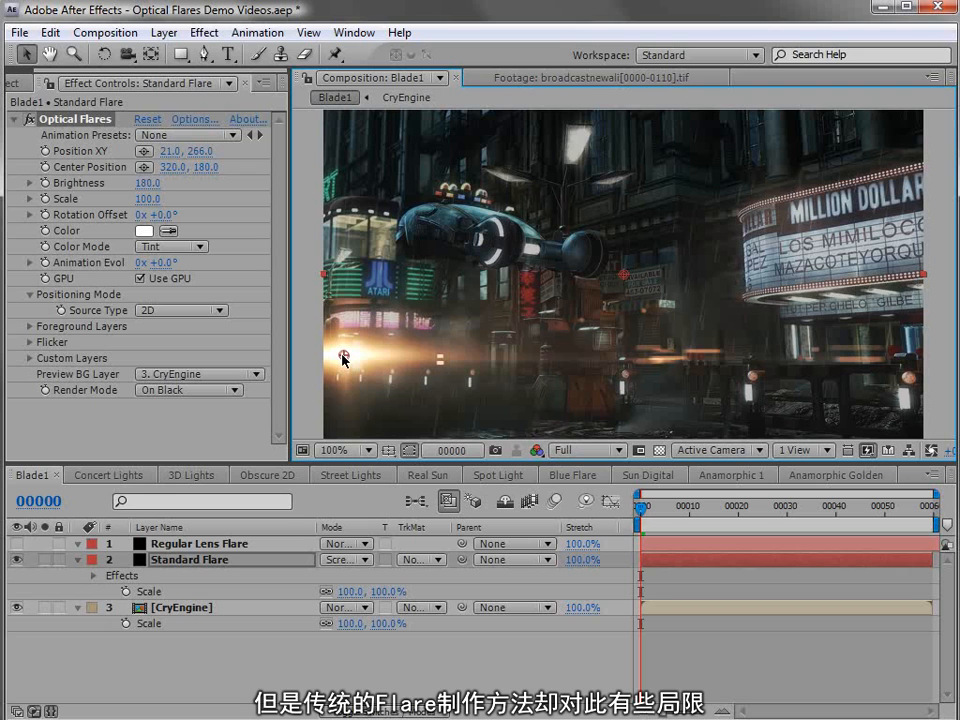
Show the Regular Lens Flare layer only while moving its flare centre to about 148, 238, and reselect the Standard Flare layer
{"action": "left_click", "coordinate": [16, 543]}
{"action": "left_click", "coordinate": [163, 544]}
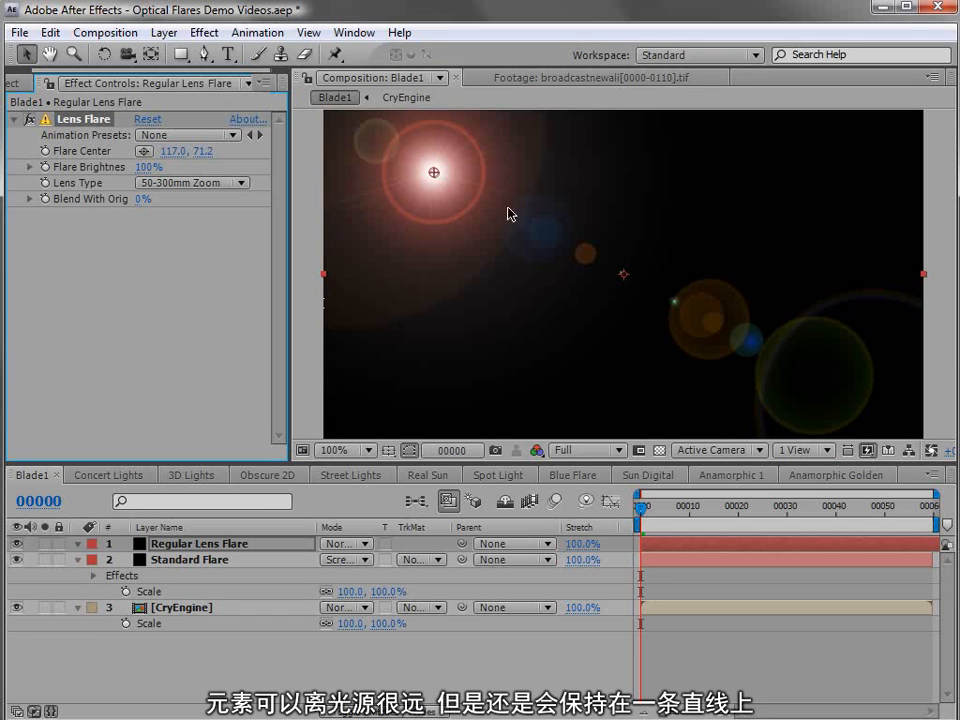
{"action": "left_click_drag", "start_coordinate": [433, 172], "coordinate": [463, 333]}
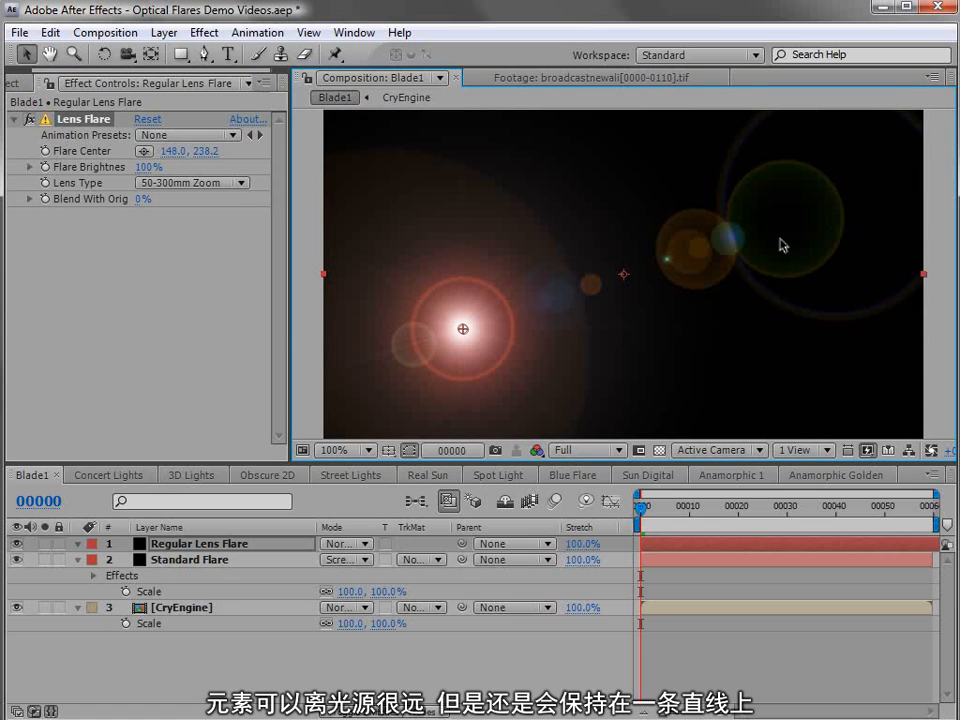
{"action": "left_click", "coordinate": [16, 545]}
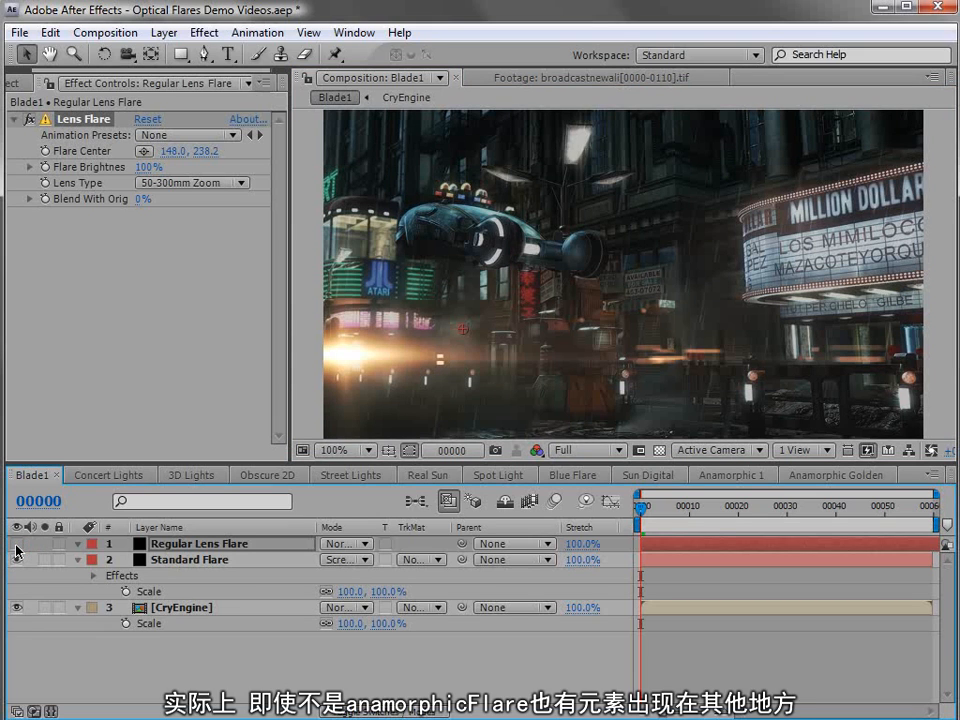
{"action": "left_click", "coordinate": [192, 559]}
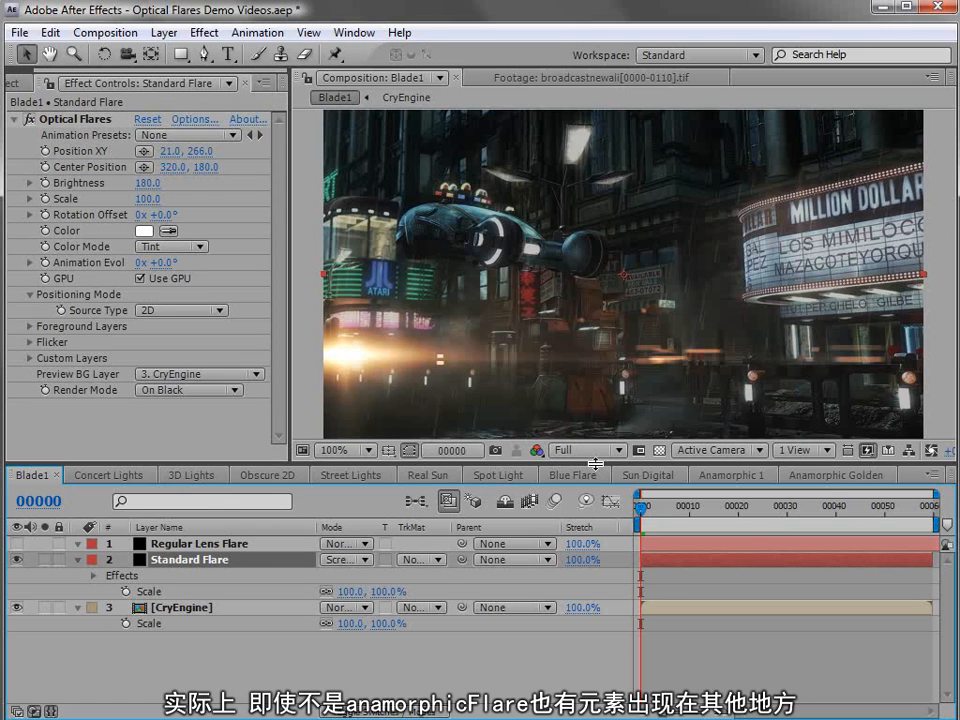
Move the flare to about 860, 65 in the Anamorphic Golden composition and to about 662, 168 in the Sun Digital composition
{"action": "left_click", "coordinate": [836, 476]}
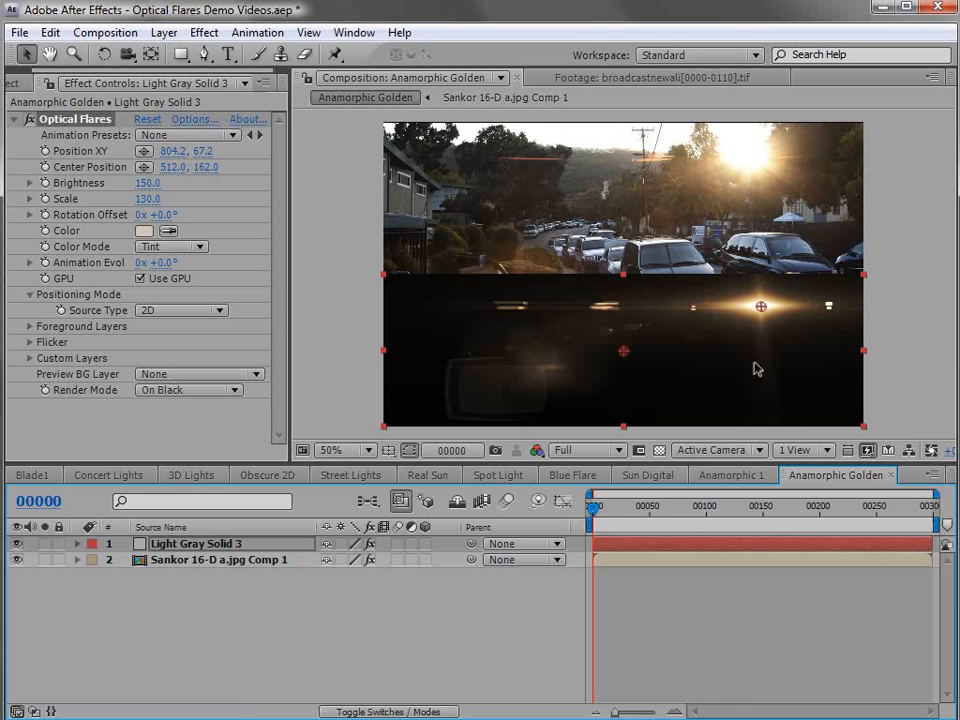
{"action": "left_click_drag", "start_coordinate": [760, 310], "coordinate": [786, 306]}
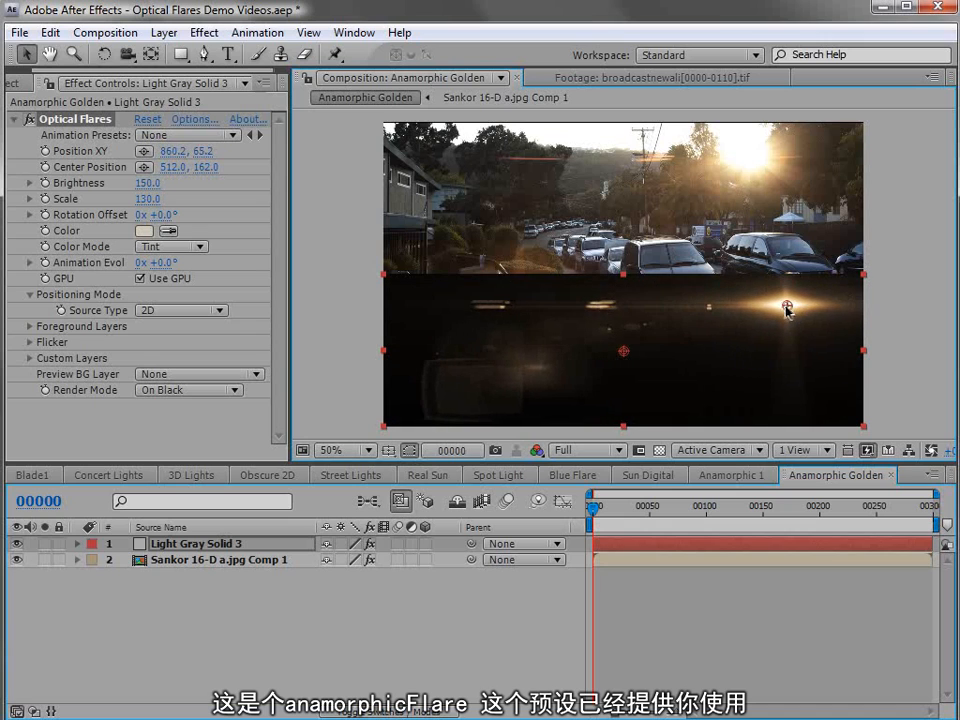
{"action": "left_click", "coordinate": [729, 478]}
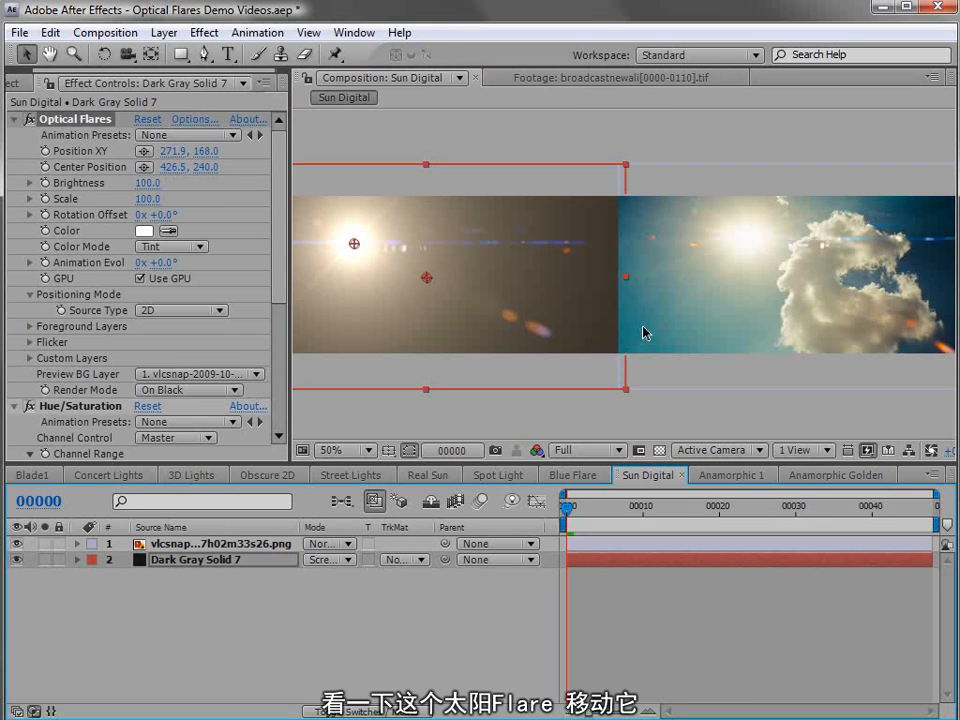
{"action": "left_click_drag", "start_coordinate": [350, 245], "coordinate": [537, 244]}
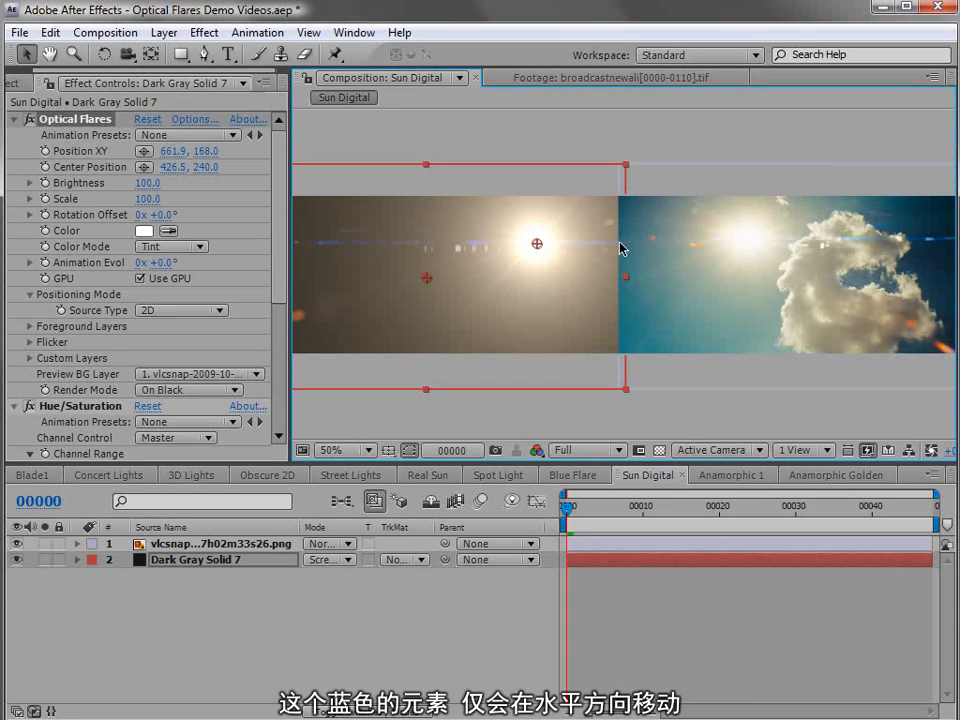
Move the Blue Flare composition's light source horizontally toward the frame's edge, and select Dark Gray Solid 3 in the Real Sun composition
{"action": "left_click", "coordinate": [563, 477]}
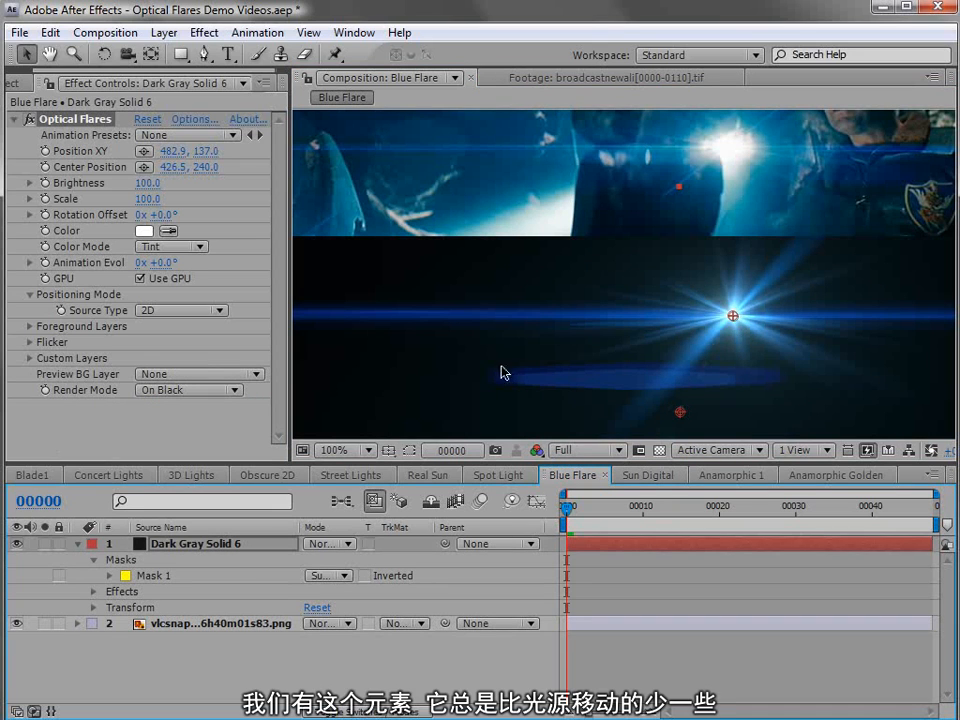
{"action": "left_click_drag", "start_coordinate": [733, 318], "coordinate": [862, 317]}
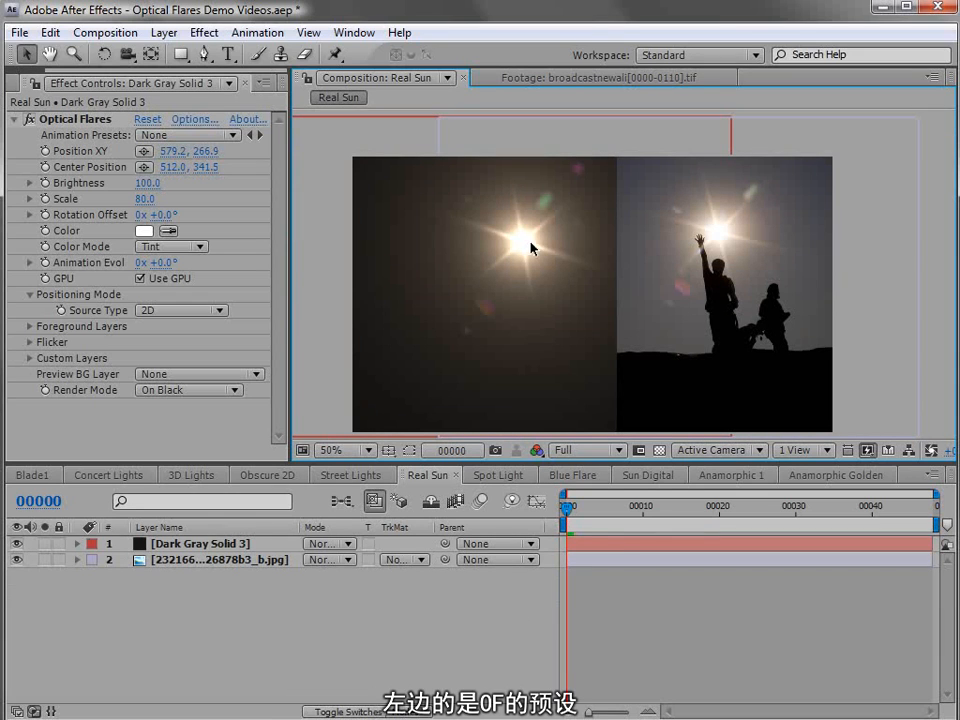
{"action": "left_click", "coordinate": [230, 548]}
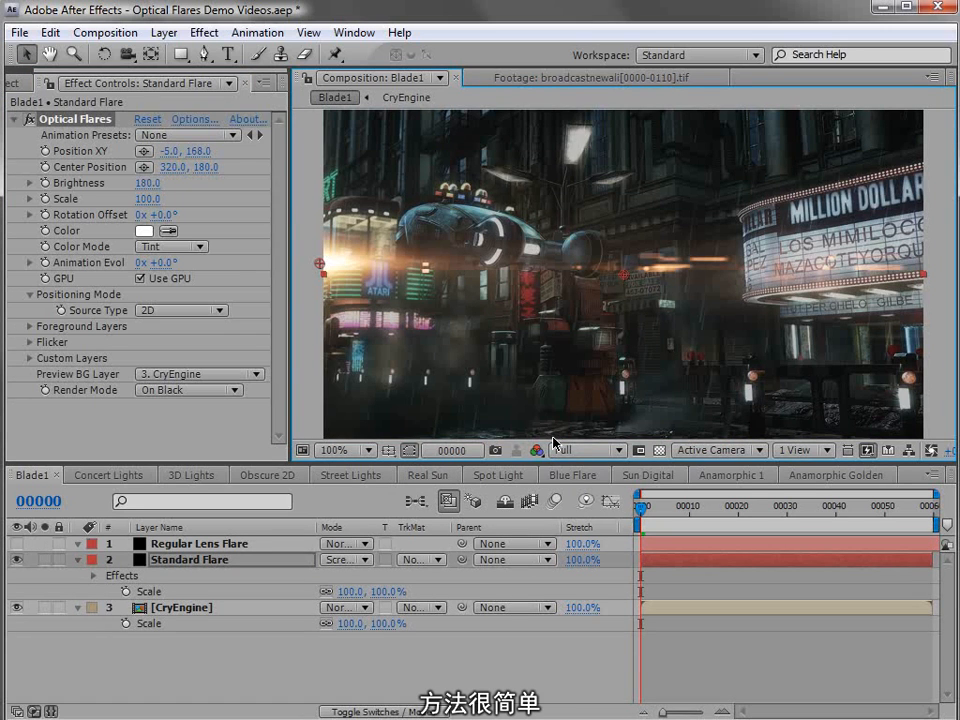
Open the Optical Flares options of the Standard Flare layer in Blade1 and clear all its lens objects
{"action": "left_click", "coordinate": [195, 119]}
{"action": "left_click_drag", "start_coordinate": [155, 178], "coordinate": [93, 146]}
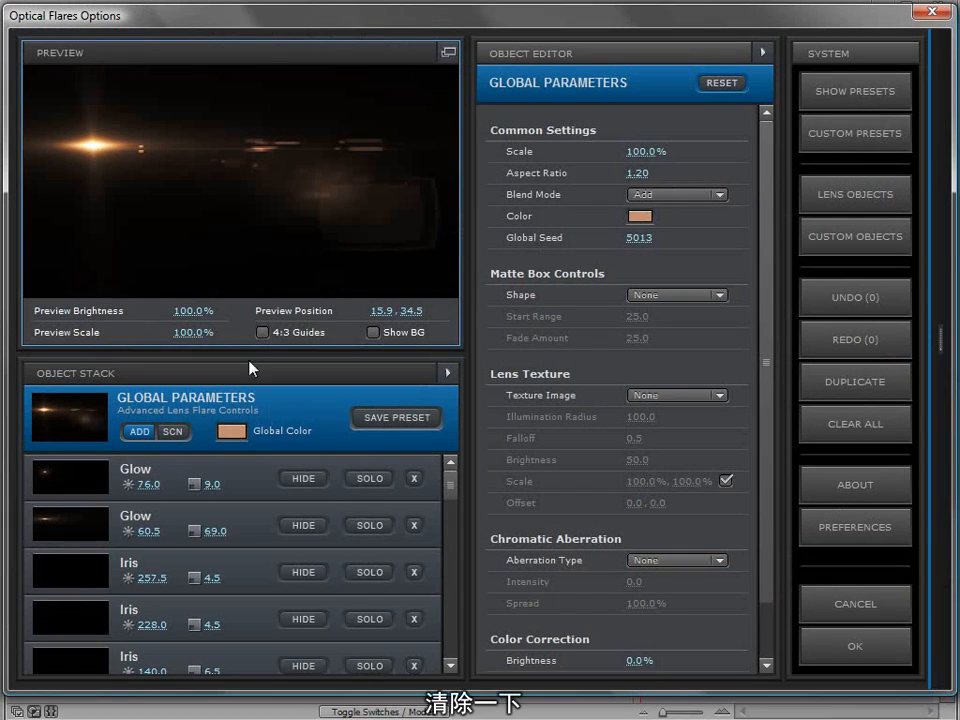
{"action": "left_click", "coordinate": [815, 425]}
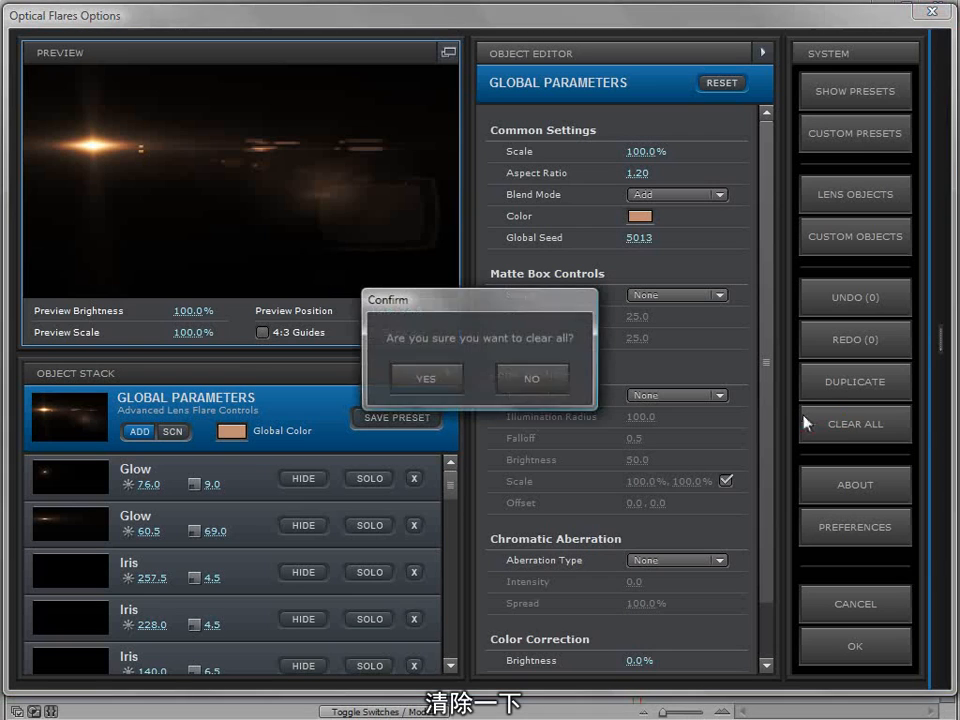
{"action": "left_click", "coordinate": [426, 380]}
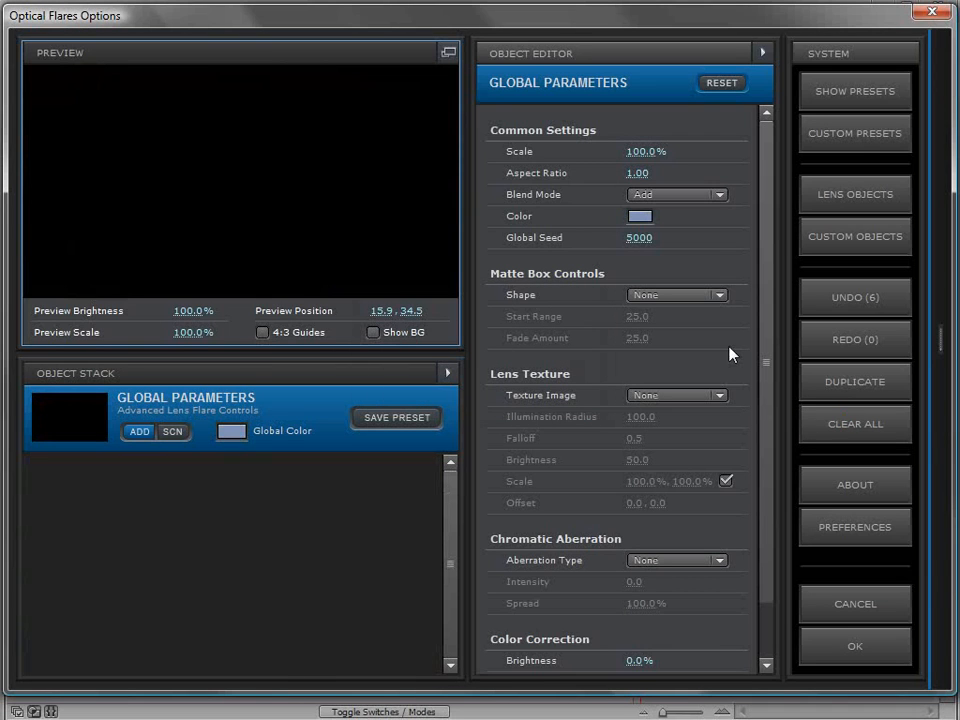
Add a Glow and a Multi Iris lens object to the empty flare
{"action": "left_click", "coordinate": [836, 204]}
{"action": "left_click", "coordinate": [583, 217]}
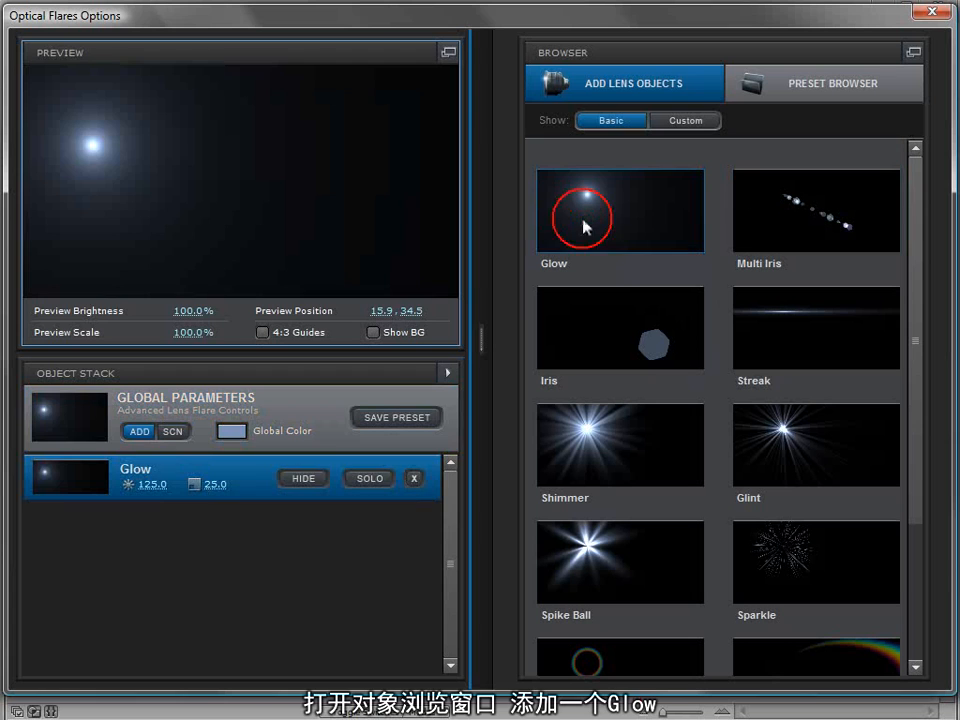
{"action": "left_click", "coordinate": [799, 225]}
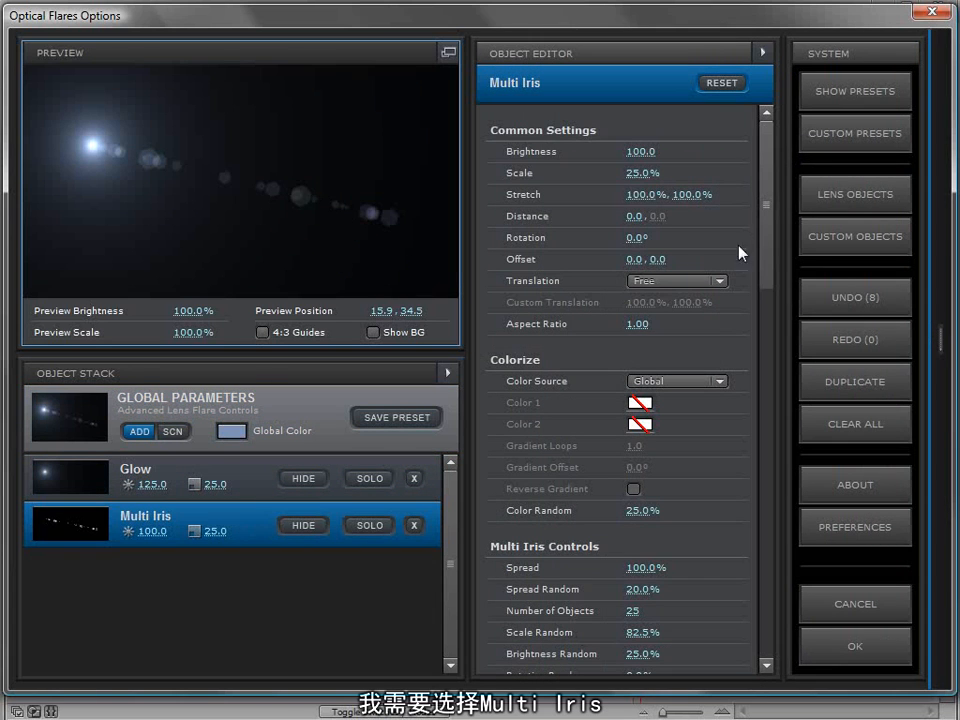
Scale the Multi Iris up to 150 and set its Polygon Sides to 4
{"action": "left_click_drag", "start_coordinate": [766, 207], "coordinate": [698, 336]}
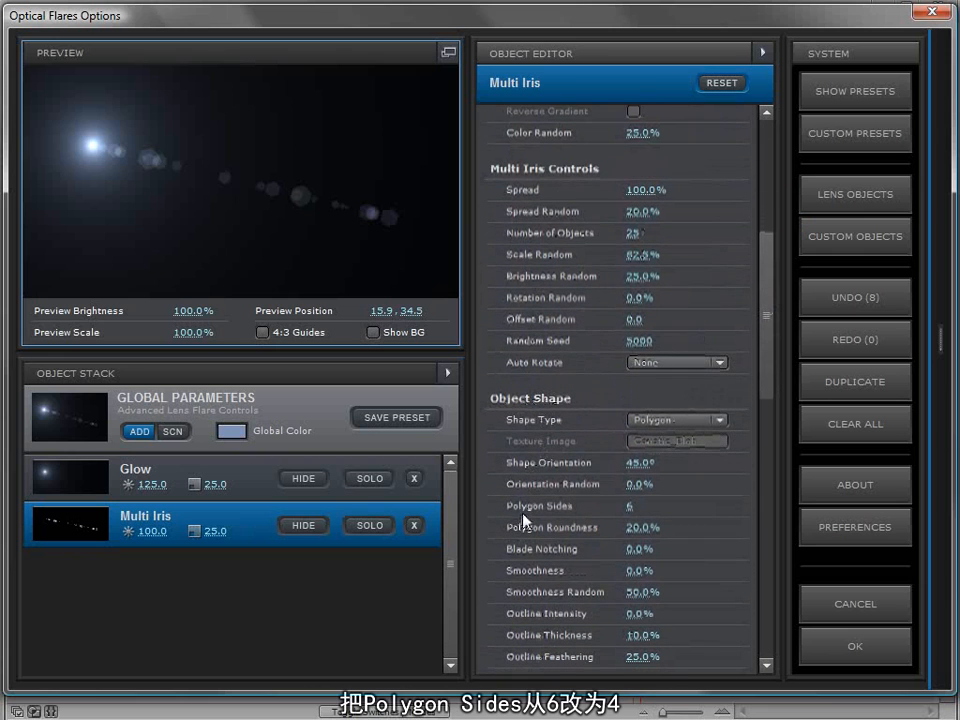
{"action": "left_click_drag", "start_coordinate": [216, 531], "coordinate": [340, 250]}
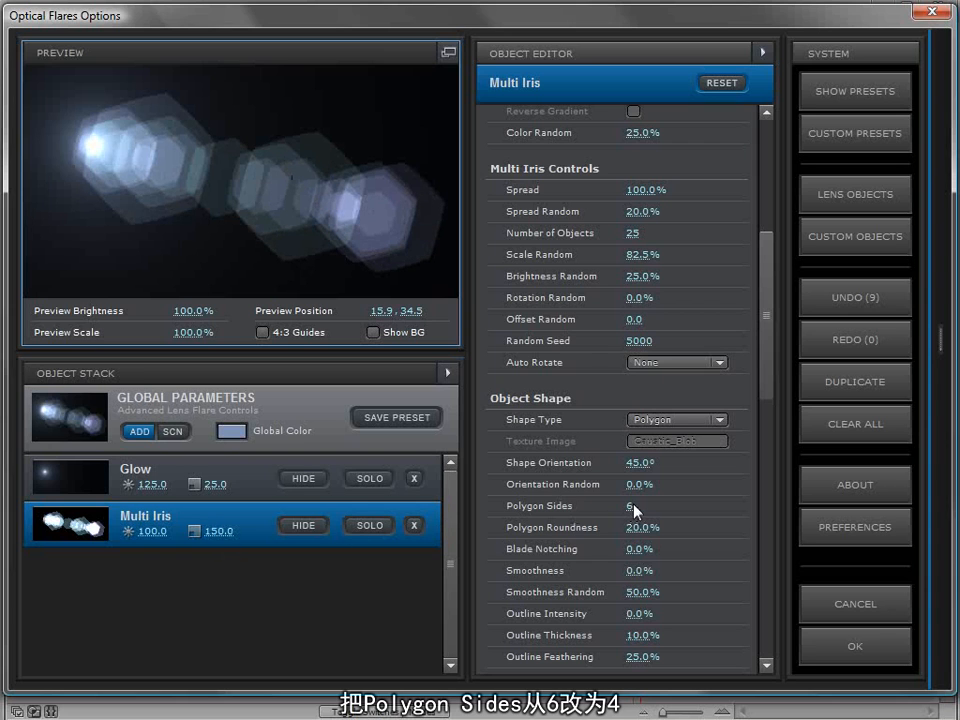
{"action": "left_click", "coordinate": [681, 508]}
{"action": "type", "text": "4"}
{"action": "key", "text": "Return"}
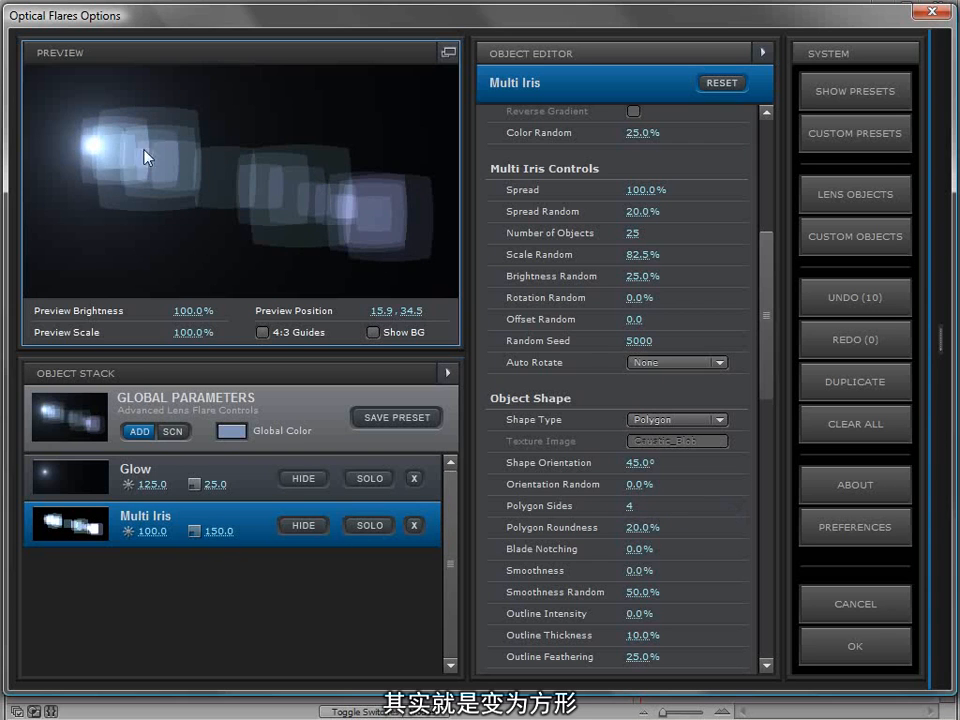
Reduce the Multi Iris scale to 141.5 and set its Polygon Roundness to 0%
{"action": "left_click", "coordinate": [90, 177]}
{"action": "left_click_drag", "start_coordinate": [214, 532], "coordinate": [212, 553]}
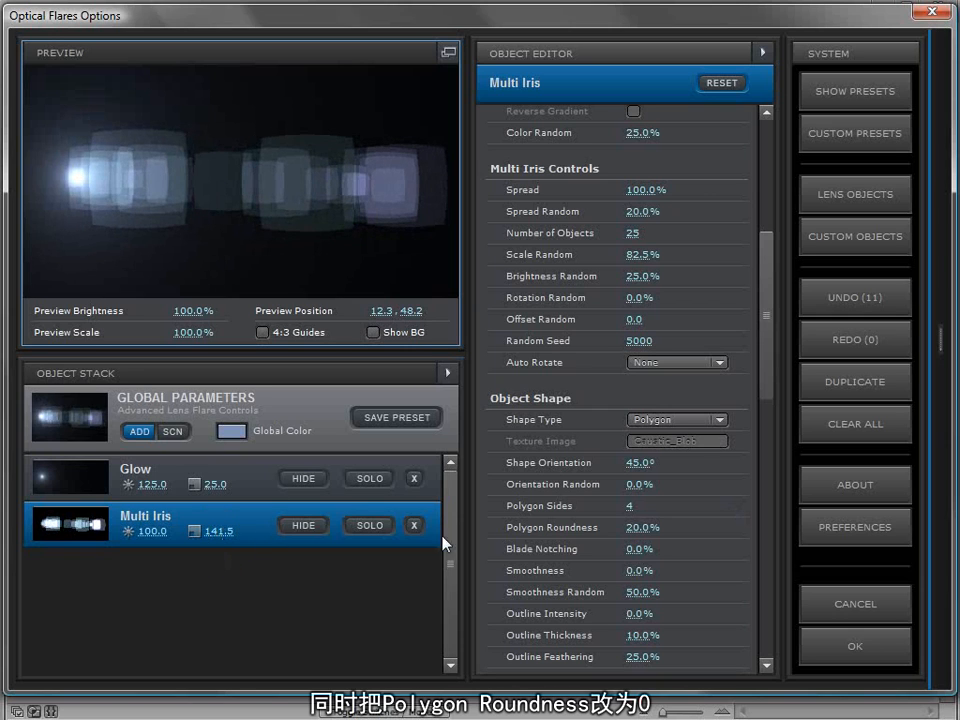
{"action": "left_click", "coordinate": [643, 527]}
{"action": "type", "text": "0"}
{"action": "key", "text": "Return"}
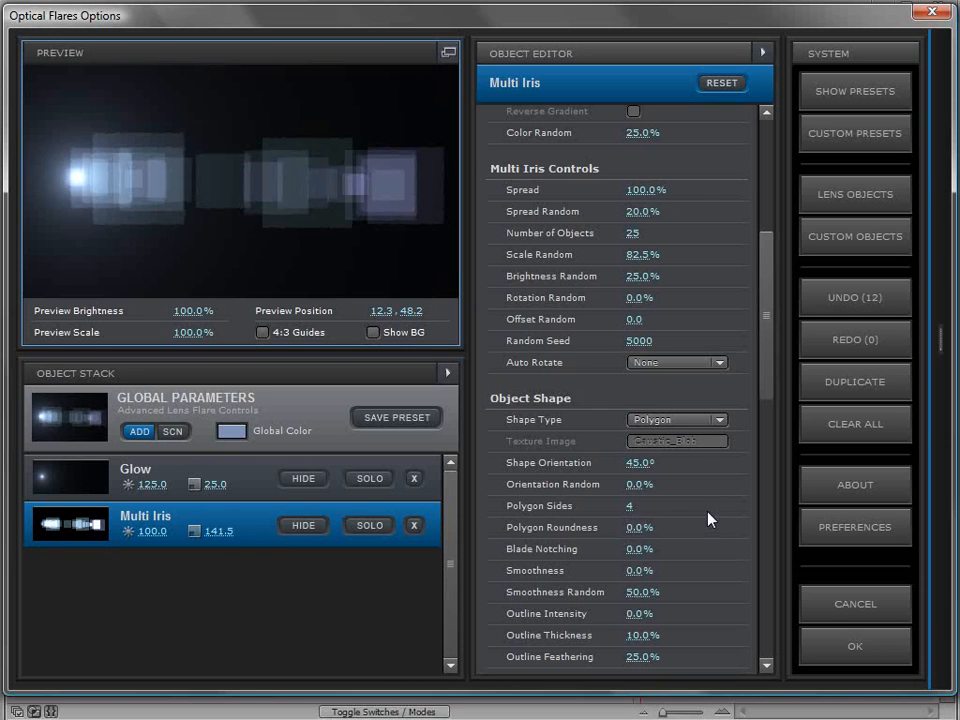
Try a Polygon Roundness of -29.5% on the Multi Iris, and return it to 0%
{"action": "left_click_drag", "start_coordinate": [662, 521], "coordinate": [634, 553]}
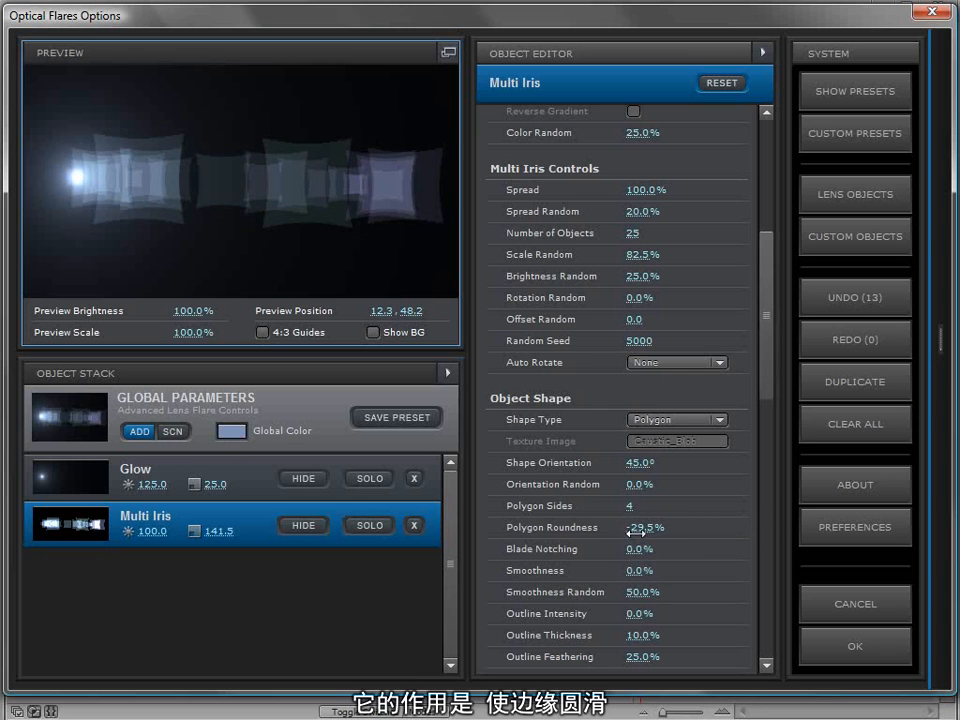
{"action": "left_click", "coordinate": [636, 527]}
{"action": "type", "text": "0"}
{"action": "key", "text": "Return"}
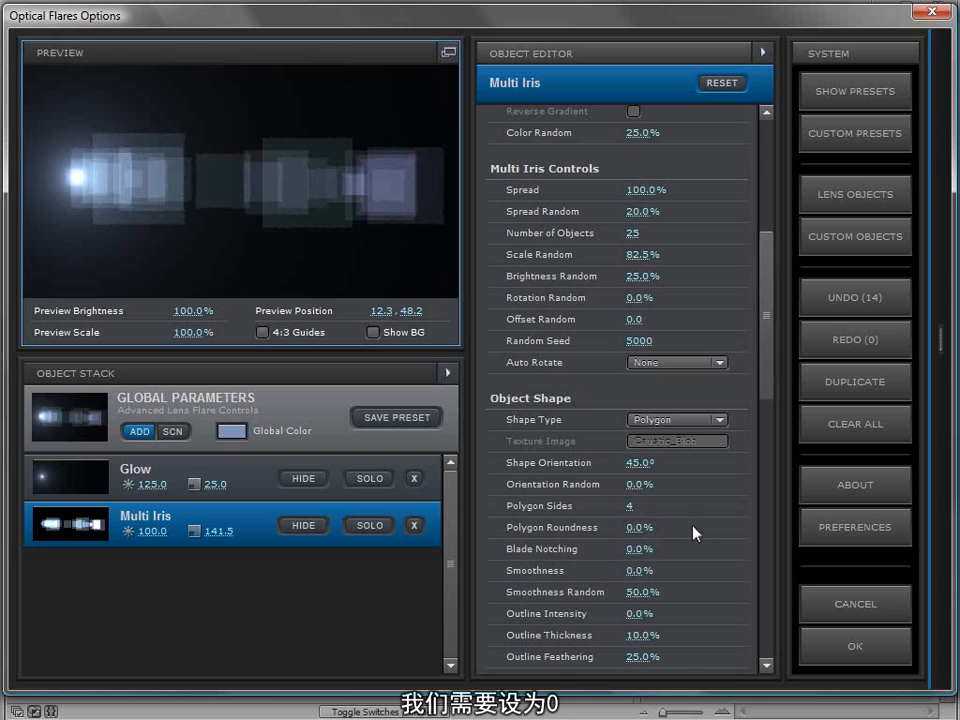
Flatten the Multi Iris with a vertical Stretch of 15.5% and reduce its Scale to 101%
{"action": "left_click_drag", "start_coordinate": [764, 385], "coordinate": [758, 222]}
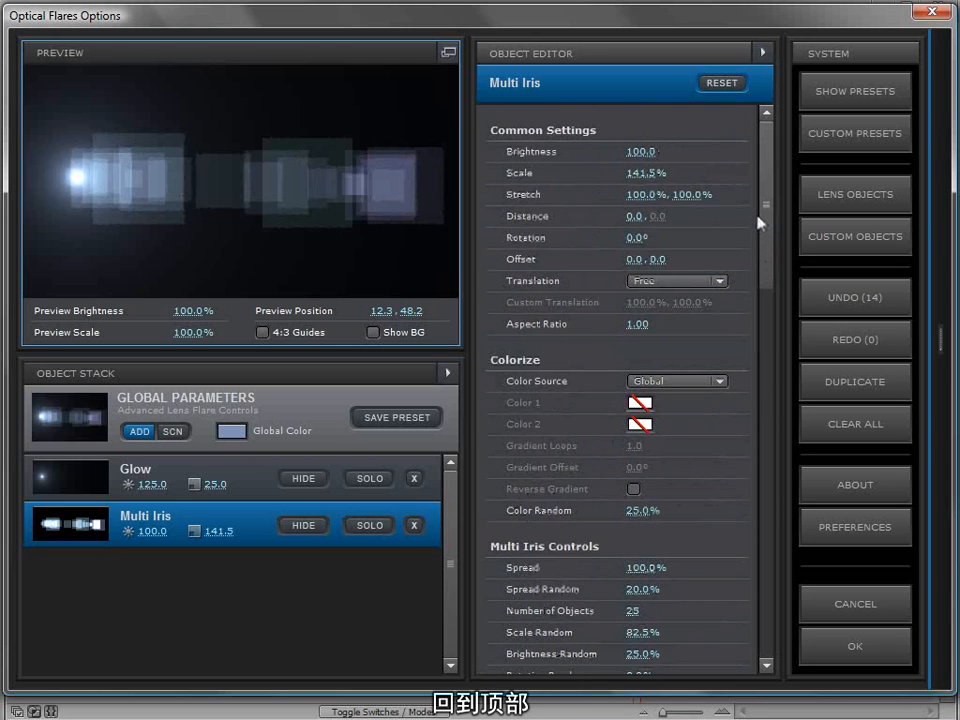
{"action": "left_click_drag", "start_coordinate": [164, 142], "coordinate": [137, 115]}
{"action": "mouse_move", "coordinate": [677, 195]}
{"action": "left_mouse_down"}
{"action": "mouse_move", "coordinate": [537, 222]}
{"action": "mouse_move", "coordinate": [542, 216]}
{"action": "left_mouse_up"}
{"action": "left_click_drag", "start_coordinate": [150, 145], "coordinate": [80, 160]}
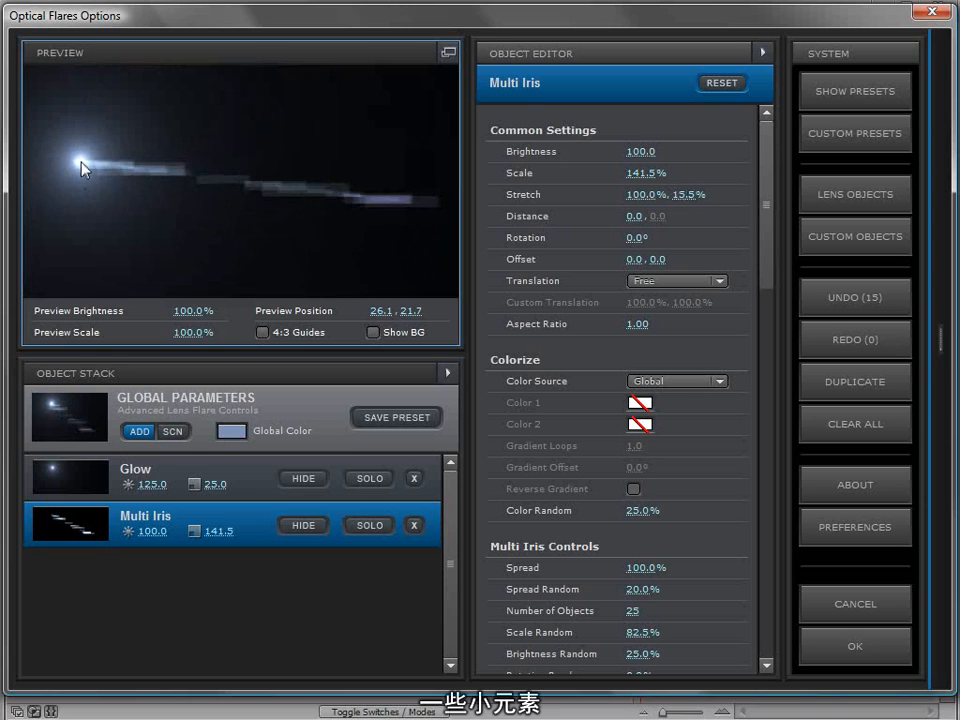
{"action": "left_click_drag", "start_coordinate": [636, 178], "coordinate": [549, 191]}
{"action": "left_click_drag", "start_coordinate": [78, 160], "coordinate": [135, 113]}
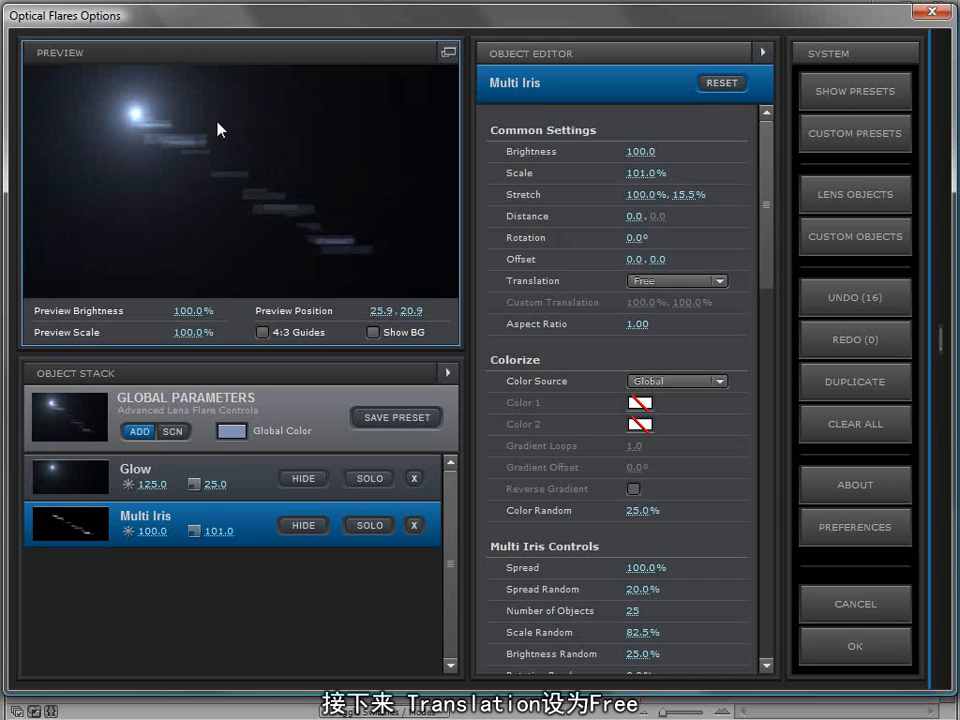
Set the Multi Iris Translation to Horizontal and test the effect by moving the light source in the preview
{"action": "left_click_drag", "start_coordinate": [276, 183], "coordinate": [112, 122]}
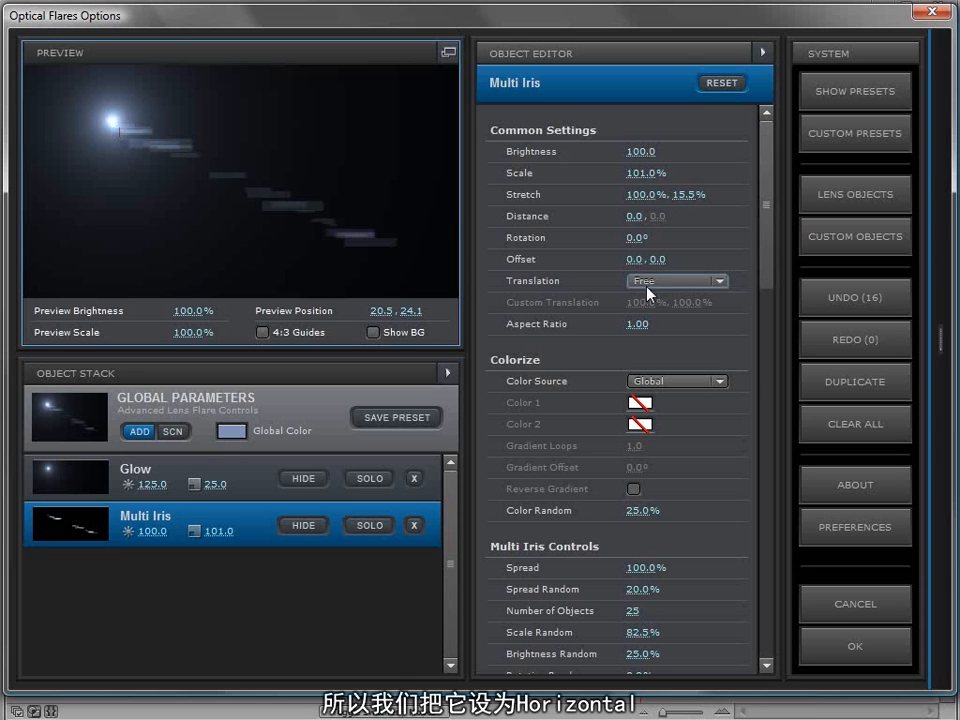
{"action": "left_click", "coordinate": [680, 281]}
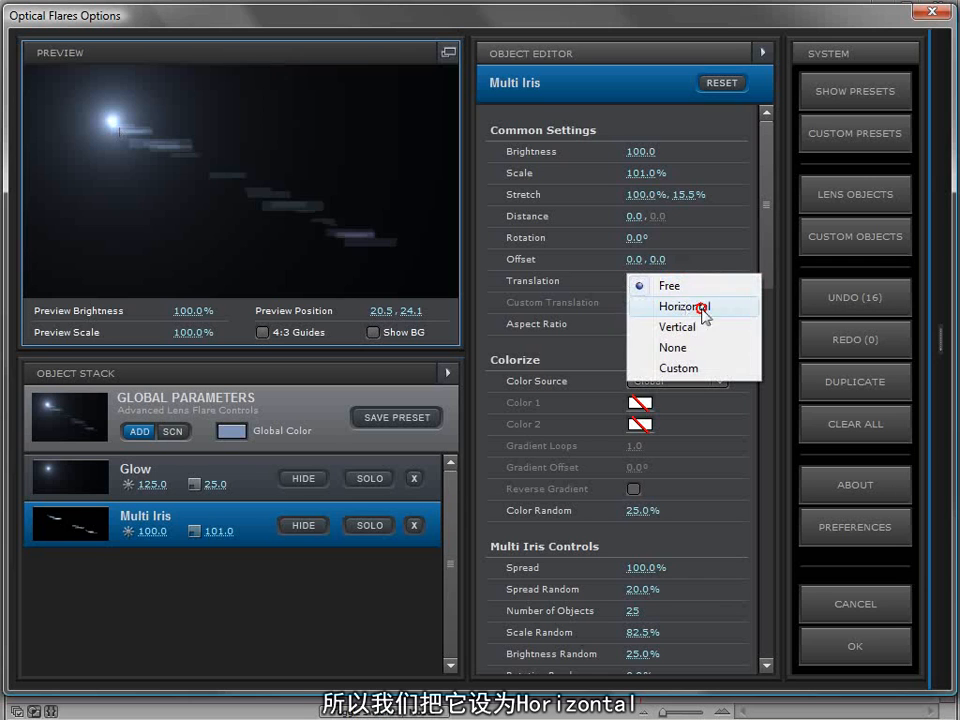
{"action": "left_click", "coordinate": [705, 316]}
{"action": "left_click_drag", "start_coordinate": [107, 120], "coordinate": [66, 169]}
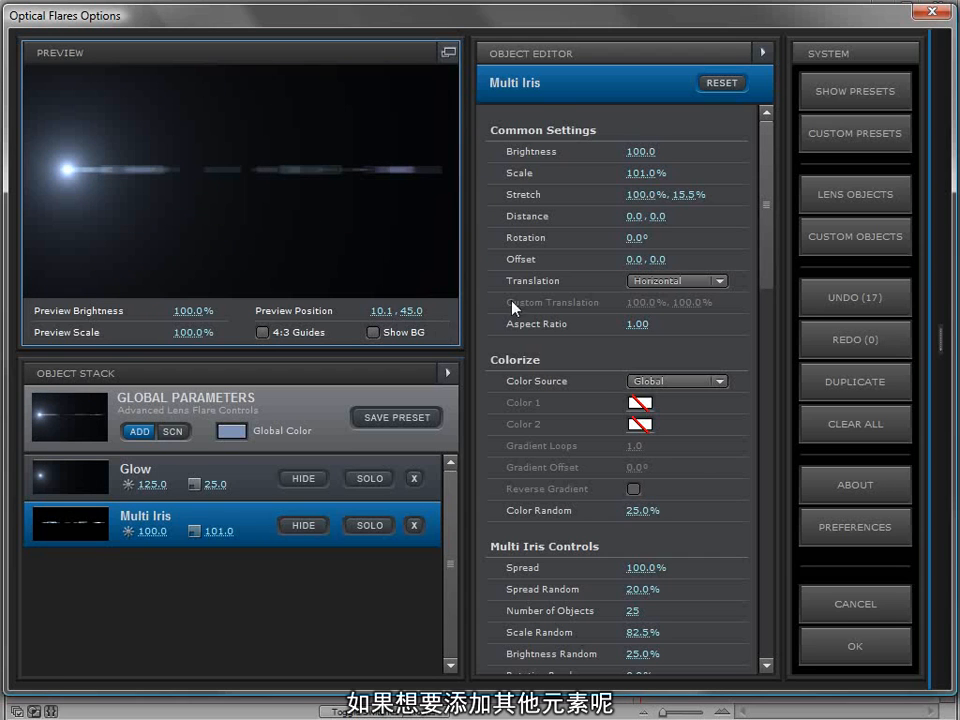
Add an Iris lens object to the flare and move the preview light source to about 19.0, 36.9
{"action": "left_click", "coordinate": [938, 273]}
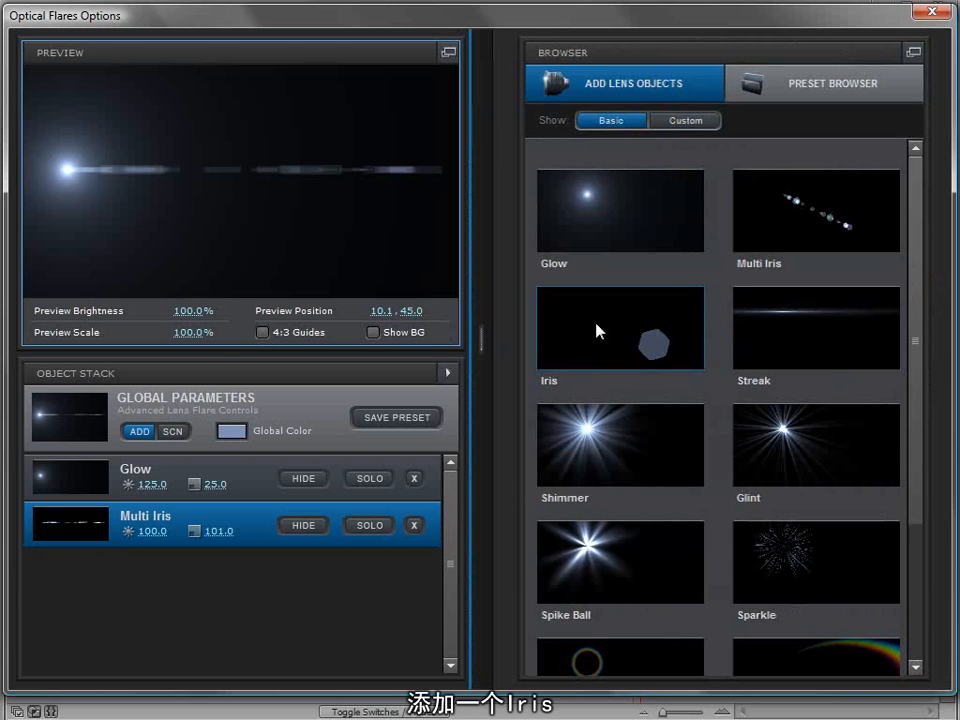
{"action": "left_click", "coordinate": [620, 335]}
{"action": "left_click", "coordinate": [98, 157]}
{"action": "left_click_drag", "start_coordinate": [98, 157], "coordinate": [105, 151]}
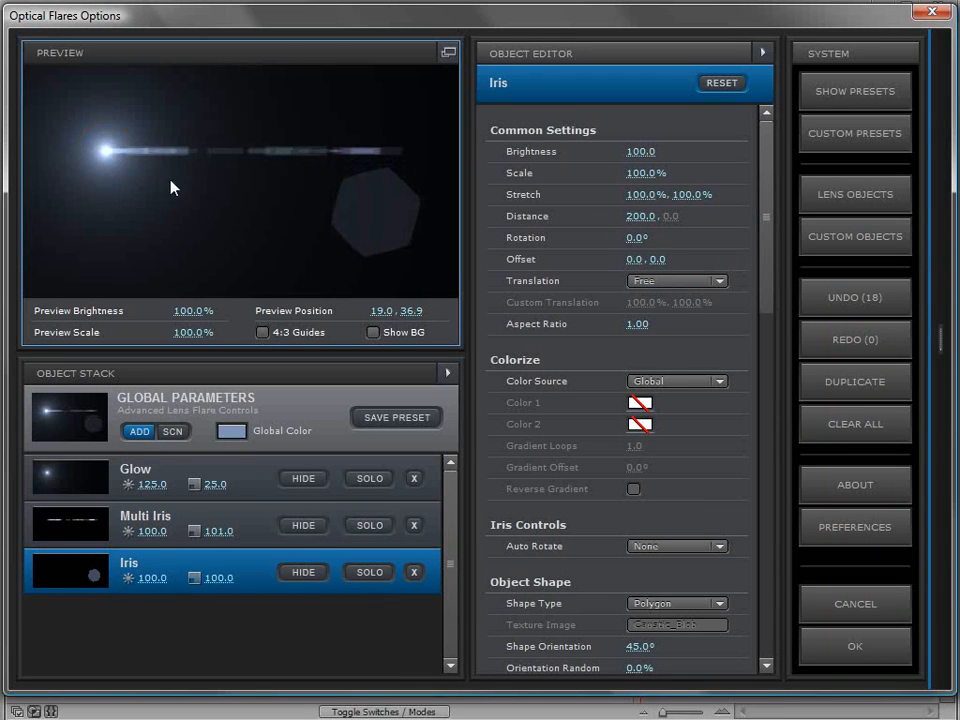
Set the Iris Aspect Ratio to 2.4 and flatten it with a vertical Stretch of 49.5%
{"action": "left_click", "coordinate": [632, 324]}
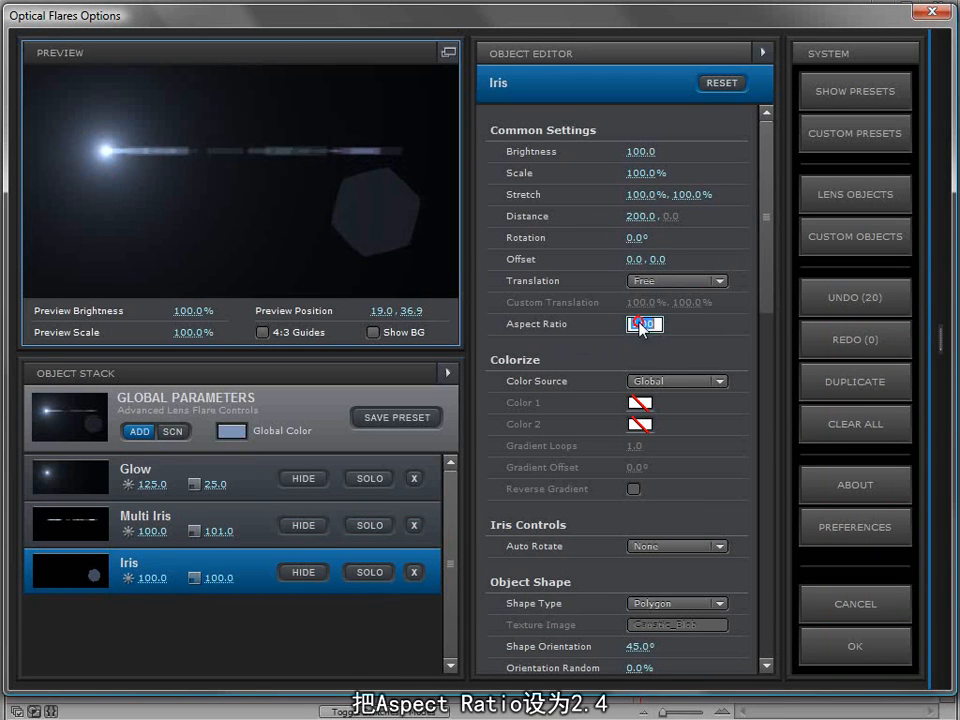
{"action": "type", "text": "2.4"}
{"action": "key", "text": "Return"}
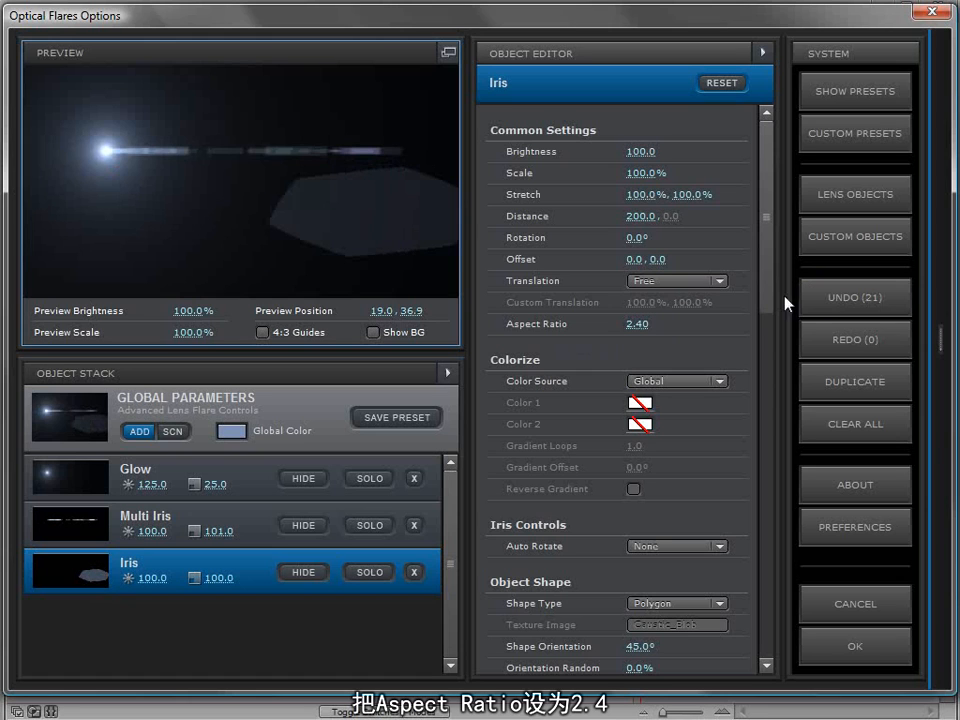
{"action": "left_click", "coordinate": [128, 132]}
{"action": "left_click_drag", "start_coordinate": [677, 196], "coordinate": [622, 218]}
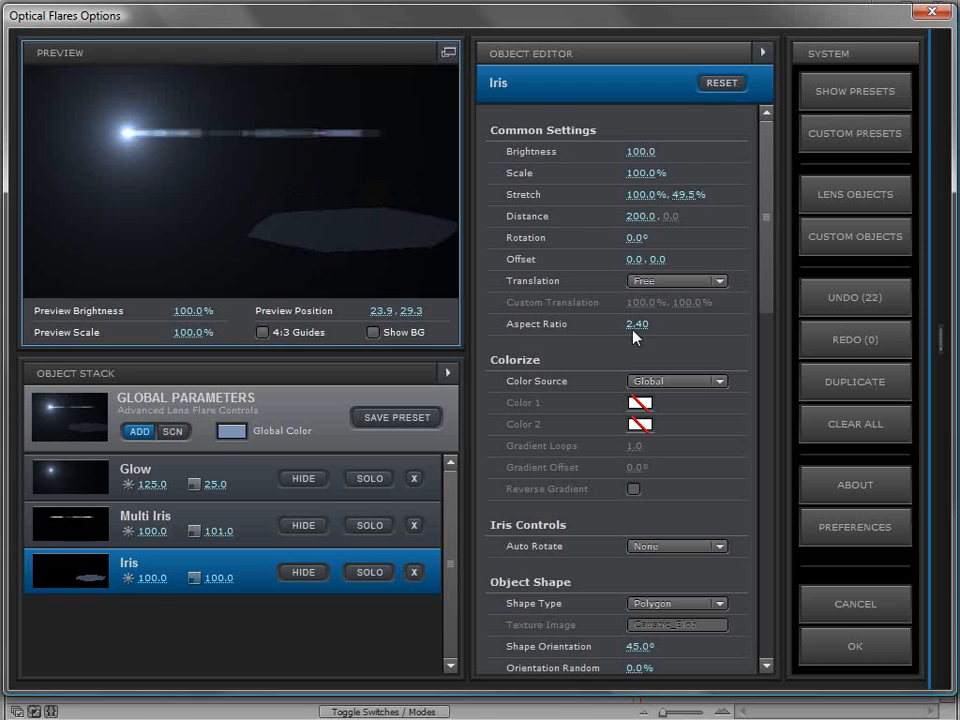
Give the Iris a Custom Color Source with a saturated blue as Color 1
{"action": "left_click", "coordinate": [639, 403]}
{"action": "left_click", "coordinate": [723, 386]}
{"action": "left_click", "coordinate": [633, 330]}
{"action": "left_click_drag", "start_coordinate": [634, 332], "coordinate": [679, 313]}
{"action": "left_click", "coordinate": [778, 517]}
Try an Iris Brightness of 128 and Horizontal Translation, moving the preview light source to about 17.5, 36.9
{"action": "left_click_drag", "start_coordinate": [638, 152], "coordinate": [671, 154]}
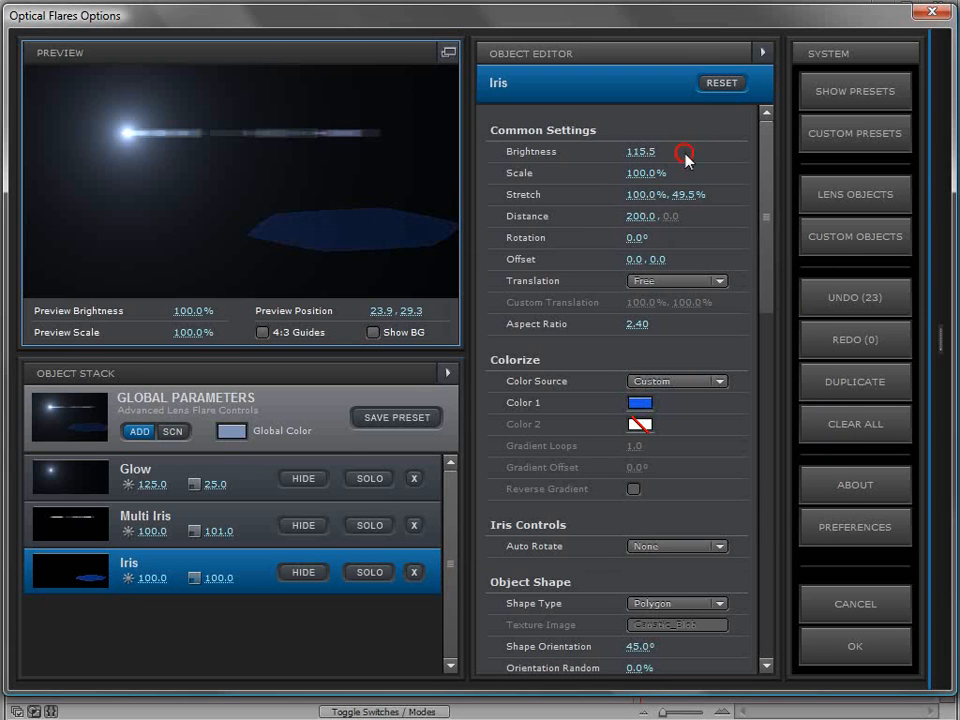
{"action": "left_click_drag", "start_coordinate": [129, 140], "coordinate": [83, 155]}
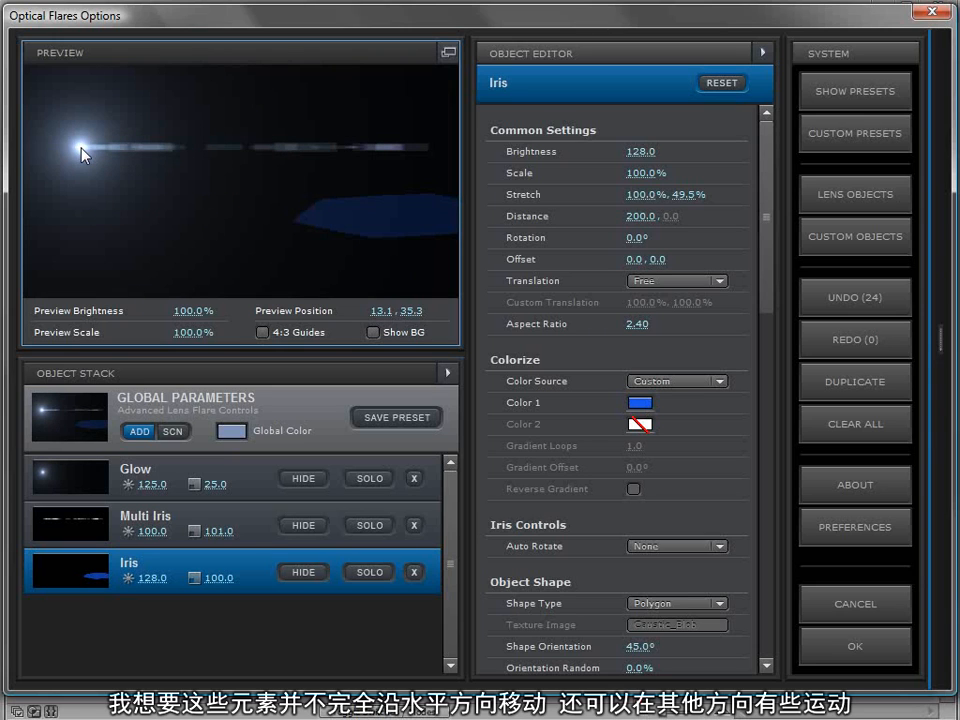
{"action": "left_click", "coordinate": [676, 281]}
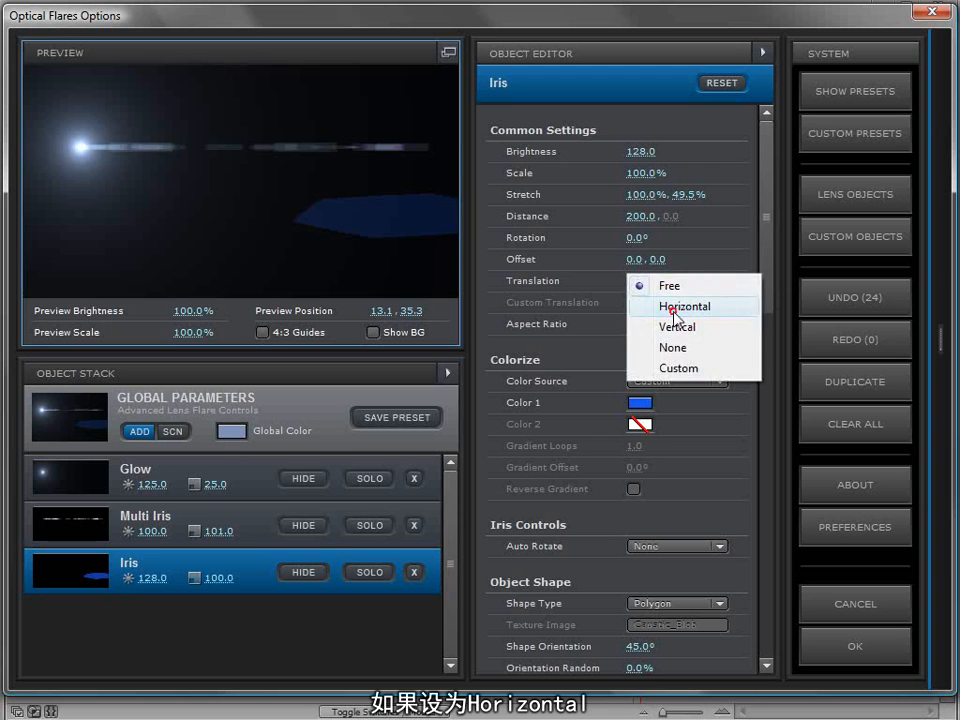
{"action": "left_click", "coordinate": [675, 313]}
{"action": "mouse_move", "coordinate": [90, 150]}
{"action": "left_mouse_down"}
{"action": "mouse_move", "coordinate": [321, 146]}
{"action": "mouse_move", "coordinate": [357, 155]}
{"action": "mouse_move", "coordinate": [97, 151]}
{"action": "left_mouse_up"}
Try Custom Translation on the Iris, reducing its vertical value to 18% and testing the motion with the preview light source
{"action": "left_click", "coordinate": [676, 281]}
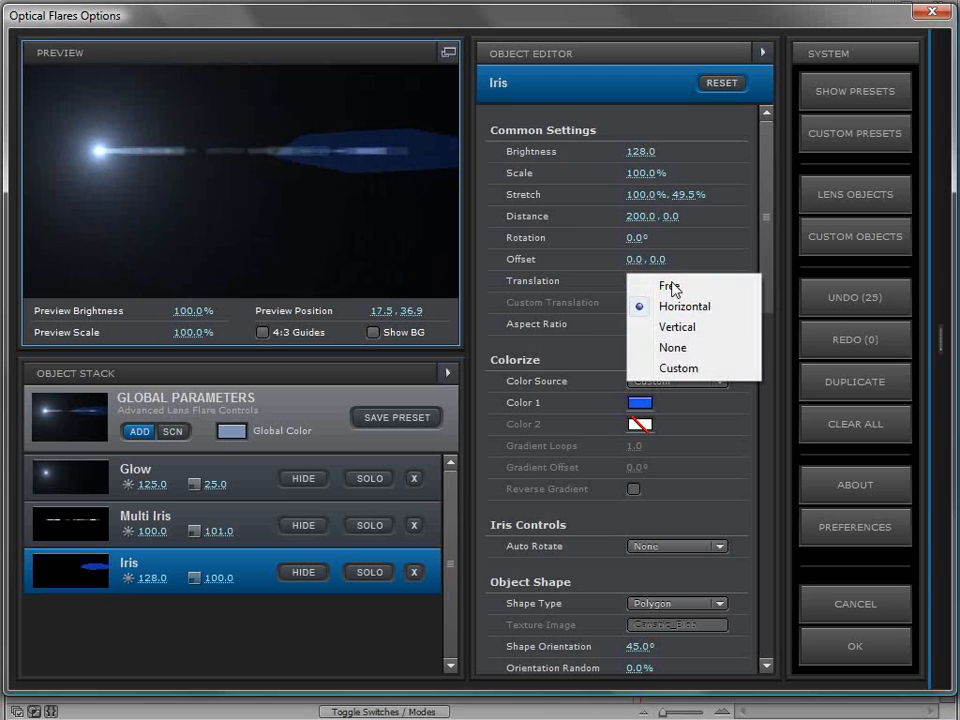
{"action": "left_click", "coordinate": [678, 368]}
{"action": "left_click_drag", "start_coordinate": [97, 151], "coordinate": [141, 120]}
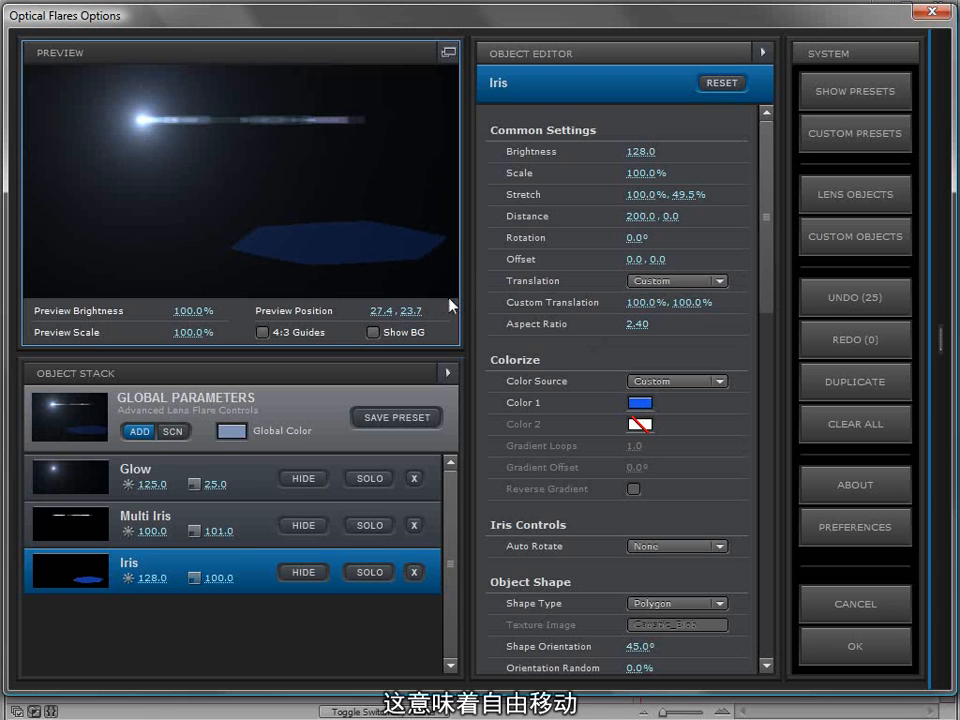
{"action": "left_click_drag", "start_coordinate": [147, 145], "coordinate": [129, 133]}
{"action": "left_click_drag", "start_coordinate": [695, 307], "coordinate": [552, 330]}
{"action": "left_click_drag", "start_coordinate": [197, 167], "coordinate": [86, 97]}
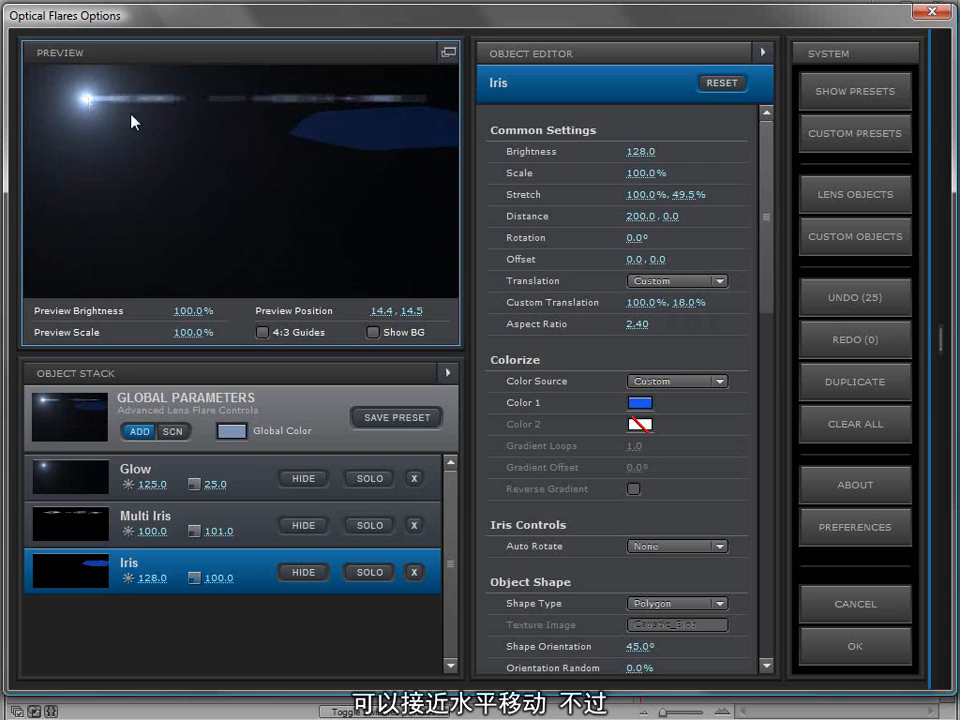
{"action": "left_click_drag", "start_coordinate": [682, 304], "coordinate": [702, 304]}
{"action": "left_click_drag", "start_coordinate": [92, 110], "coordinate": [439, 104]}
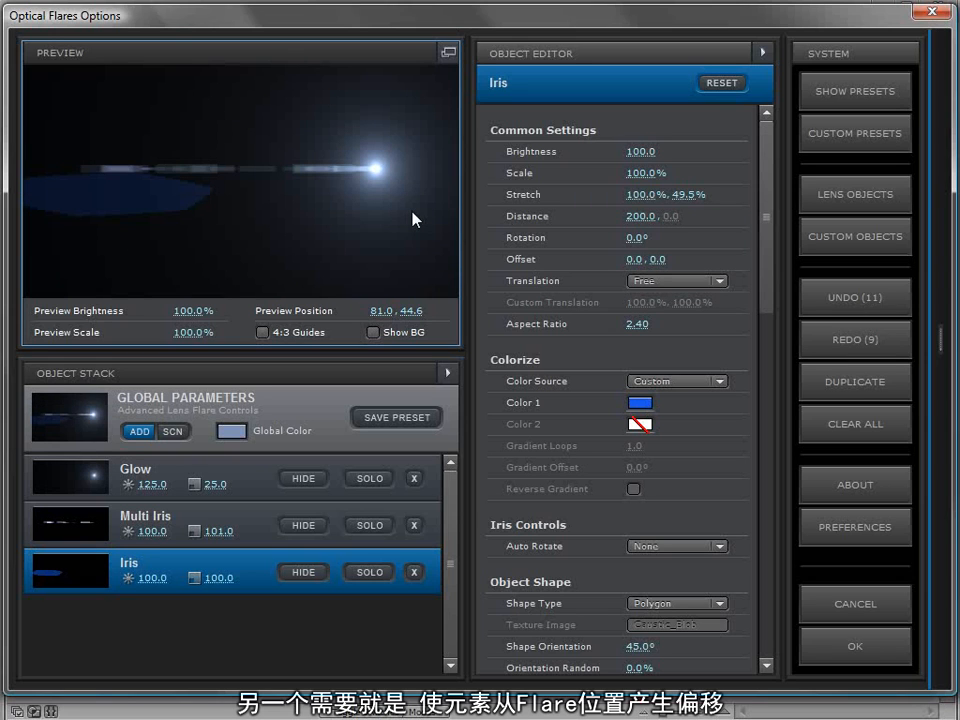
Adjust the Multi Iris to 76.5% Scale, 22% horizontal Stretch and 255.5 Brightness, and test it by moving the preview light source
{"action": "left_click_drag", "start_coordinate": [379, 177], "coordinate": [383, 212]}
{"action": "left_click", "coordinate": [266, 522]}
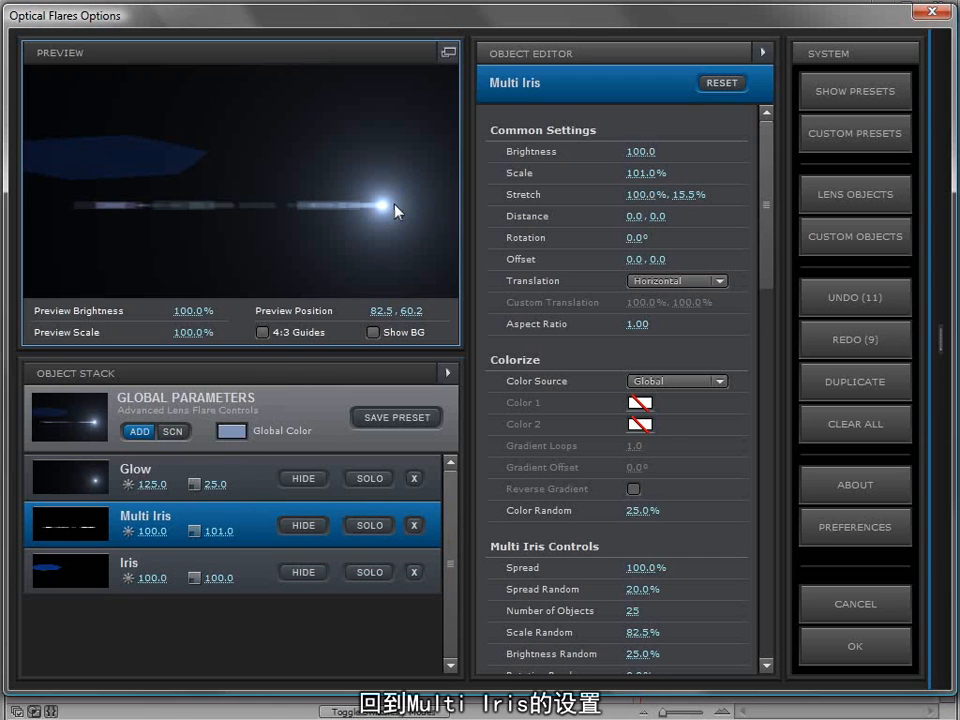
{"action": "left_click_drag", "start_coordinate": [640, 173], "coordinate": [722, 214]}
{"action": "left_click_drag", "start_coordinate": [630, 194], "coordinate": [606, 195]}
{"action": "left_click_drag", "start_coordinate": [634, 154], "coordinate": [922, 156]}
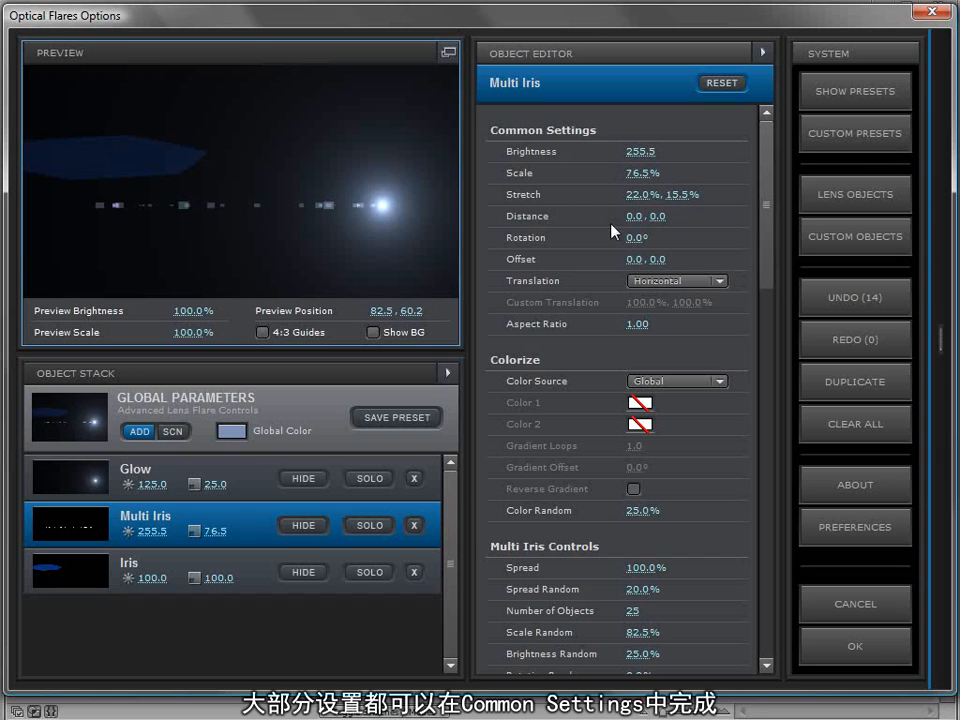
{"action": "left_click_drag", "start_coordinate": [381, 205], "coordinate": [360, 238]}
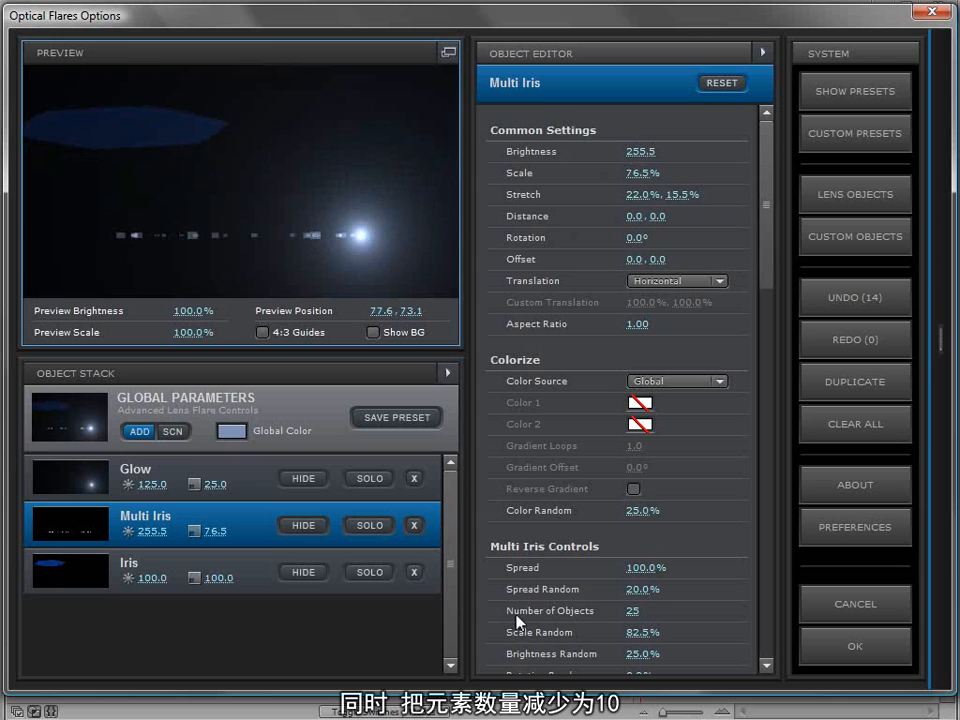
Reduce the Multi Iris Number of Objects to 10 and give it a vertical Offset of about 2
{"action": "left_click", "coordinate": [637, 610]}
{"action": "type", "text": "10"}
{"action": "key", "text": "Return"}
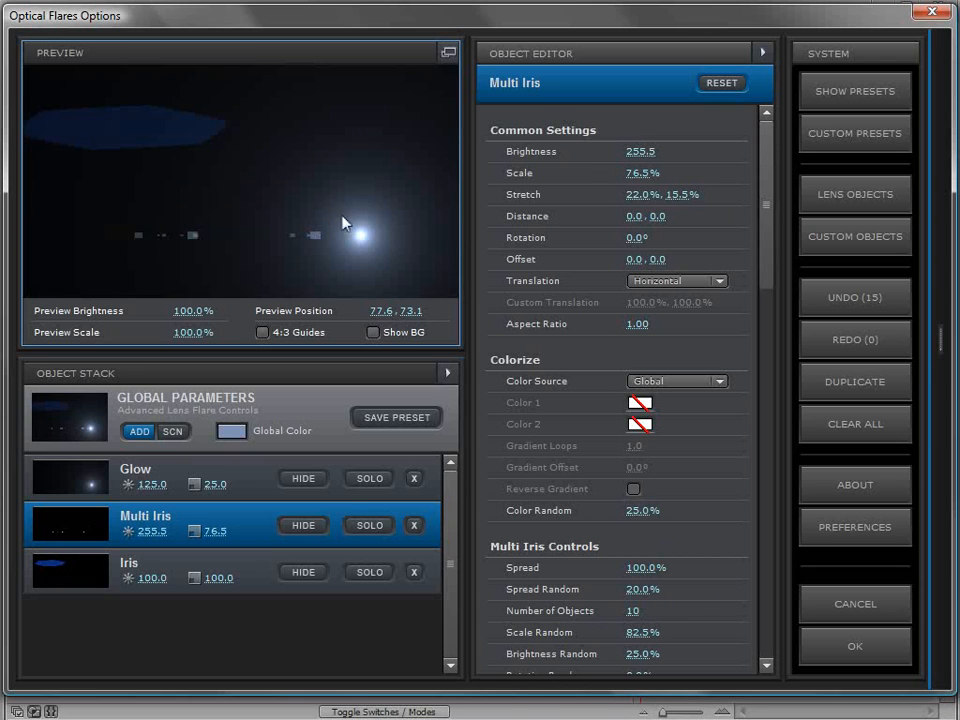
{"action": "left_click", "coordinate": [369, 212]}
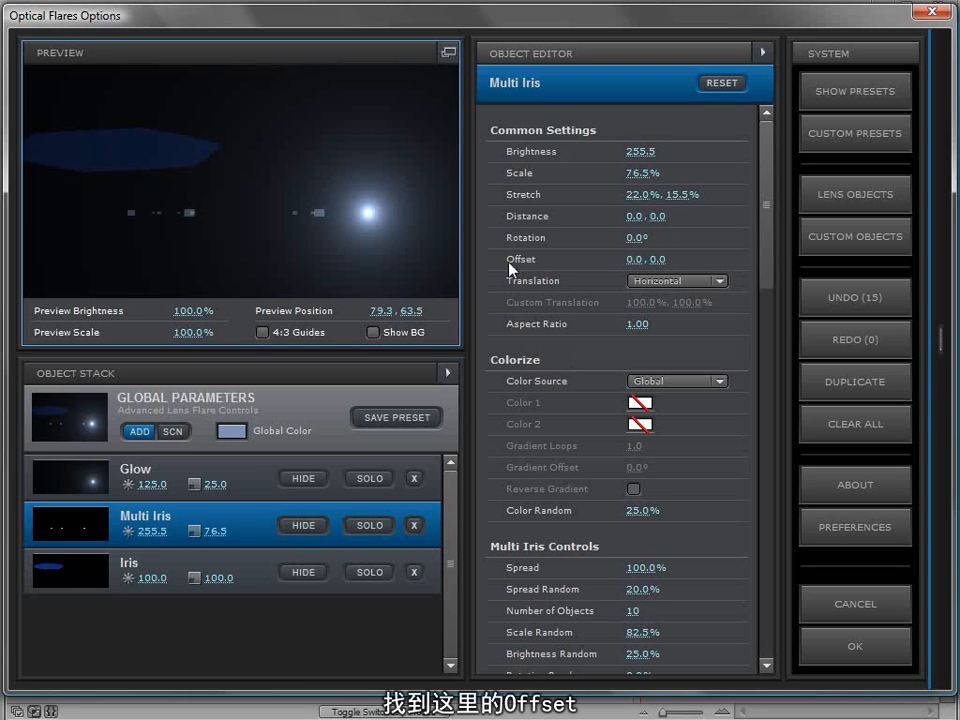
{"action": "left_click_drag", "start_coordinate": [660, 259], "coordinate": [668, 260]}
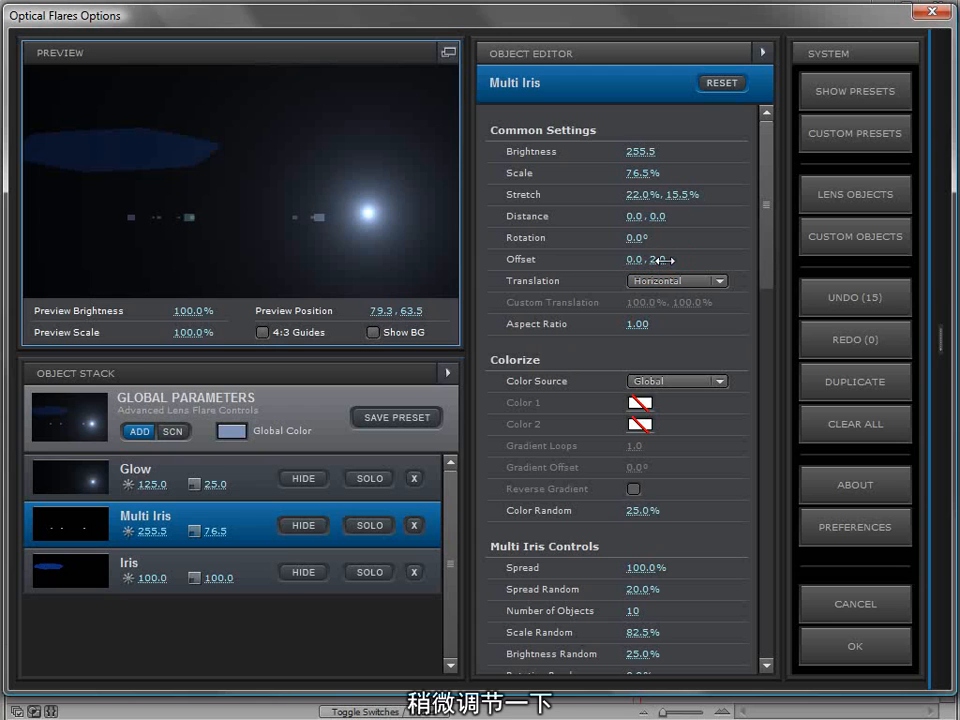
Duplicate the Multi Iris and set the copy's vertical Offset to -2
{"action": "left_click", "coordinate": [840, 381]}
{"action": "left_click_drag", "start_coordinate": [656, 259], "coordinate": [735, 260]}
{"action": "left_click", "coordinate": [660, 259]}
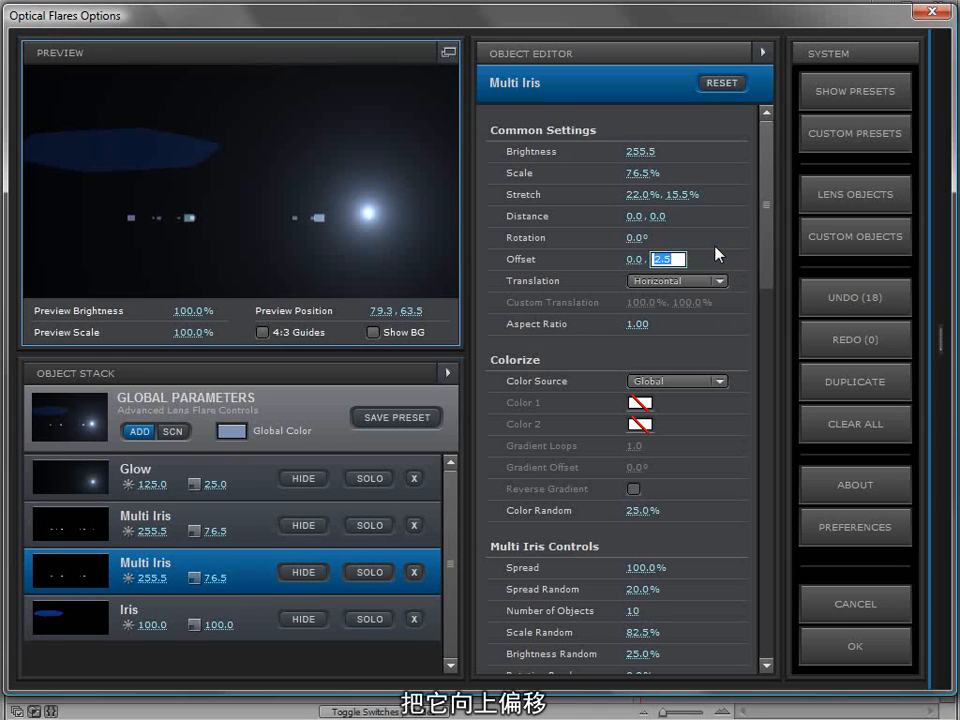
{"action": "type", "text": "-2"}
{"action": "key", "text": "Return"}
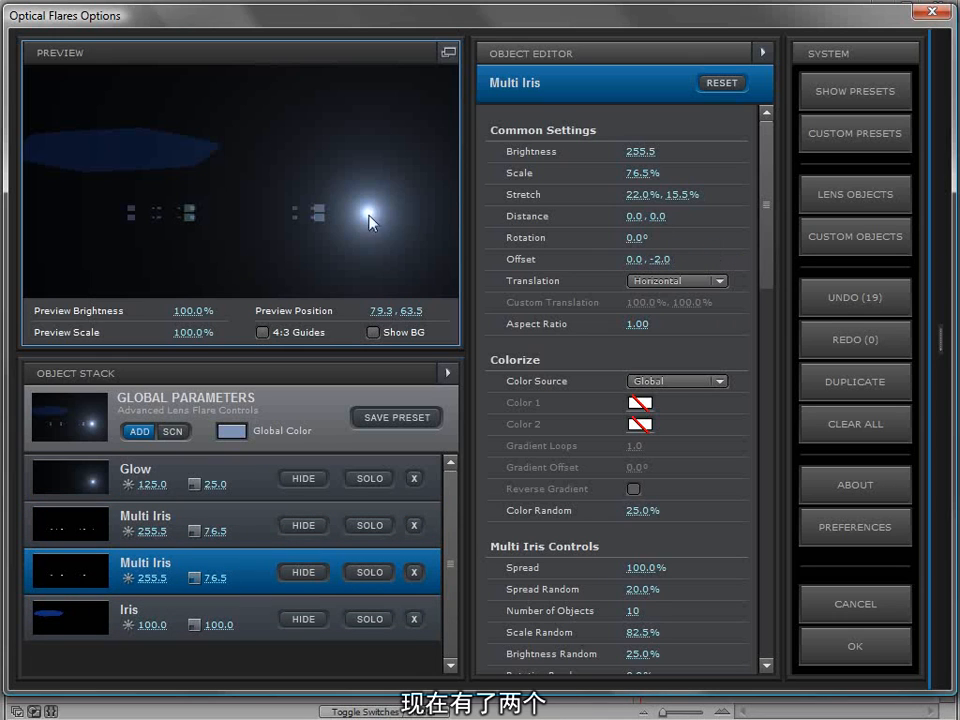
Vary the duplicated Multi Iris with 62.5% Scale, 384.5 Brightness and 13 objects, and test it by moving the light source
{"action": "left_click_drag", "start_coordinate": [652, 174], "coordinate": [874, 143]}
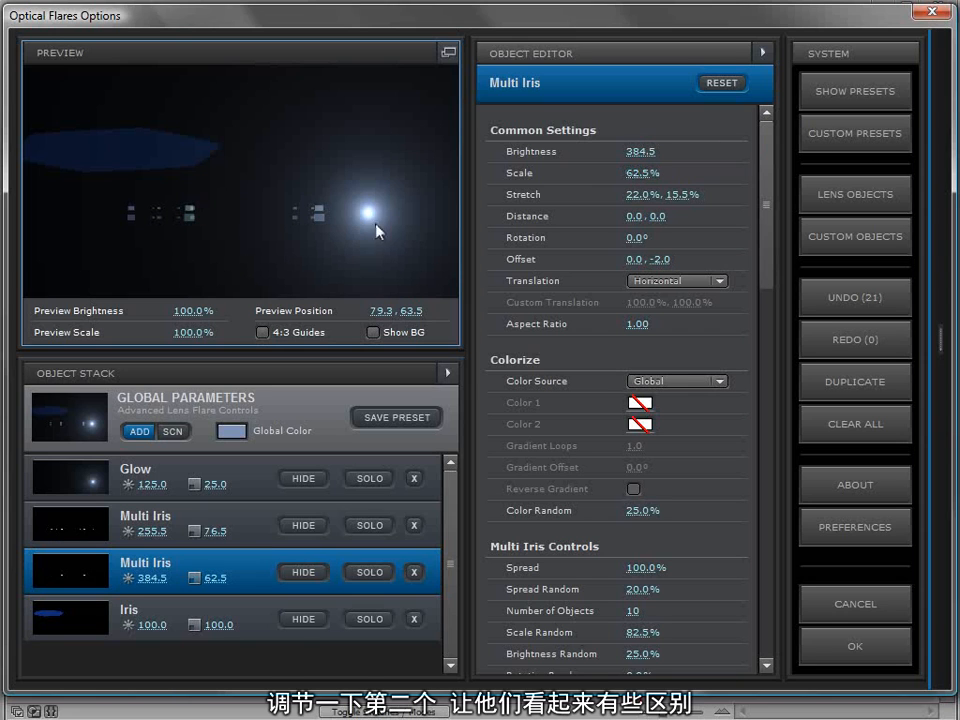
{"action": "left_click", "coordinate": [645, 610]}
{"action": "type", "text": "13"}
{"action": "key", "text": "Return"}
{"action": "left_click_drag", "start_coordinate": [352, 207], "coordinate": [99, 188]}
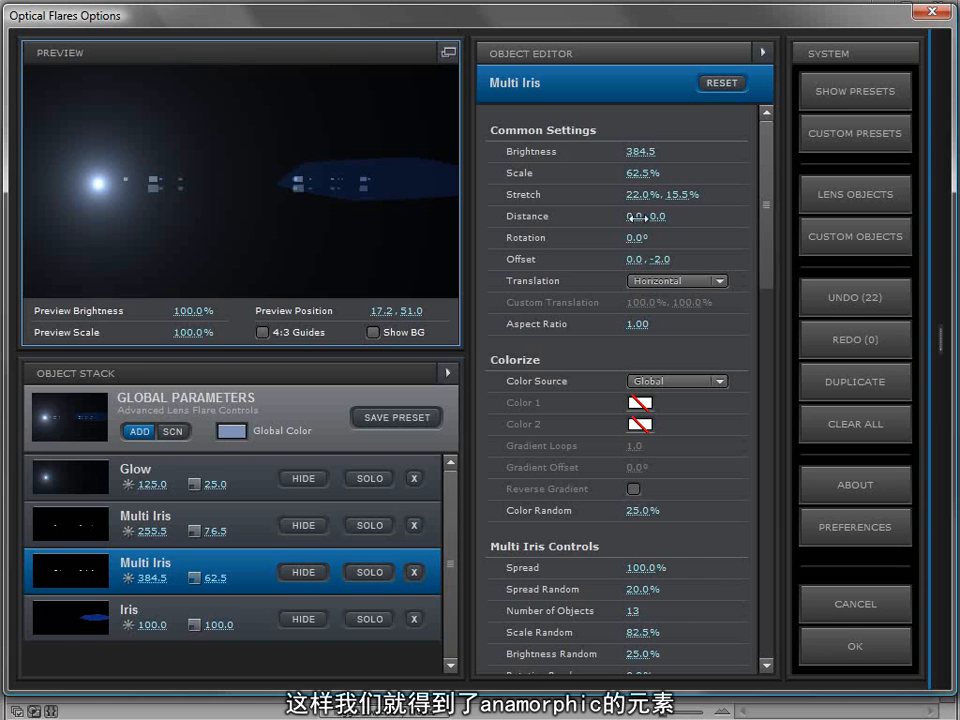
Add a Streak and another Multi Iris to the flare, and preview it over the background with the light source at about 84.7, 70.7
{"action": "left_click", "coordinate": [889, 250]}
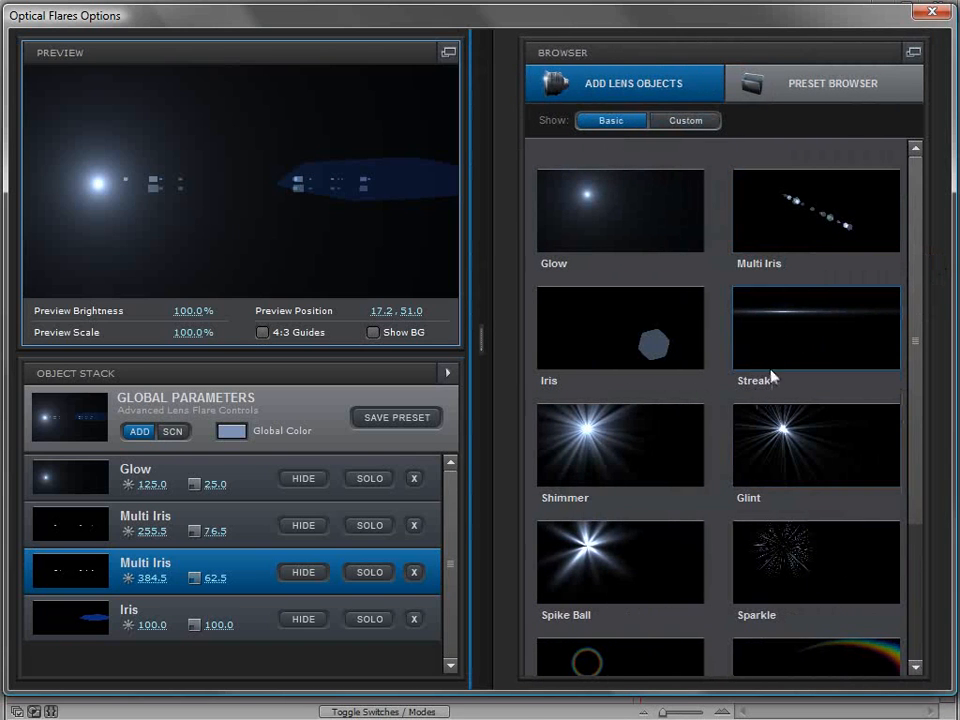
{"action": "left_click", "coordinate": [793, 336]}
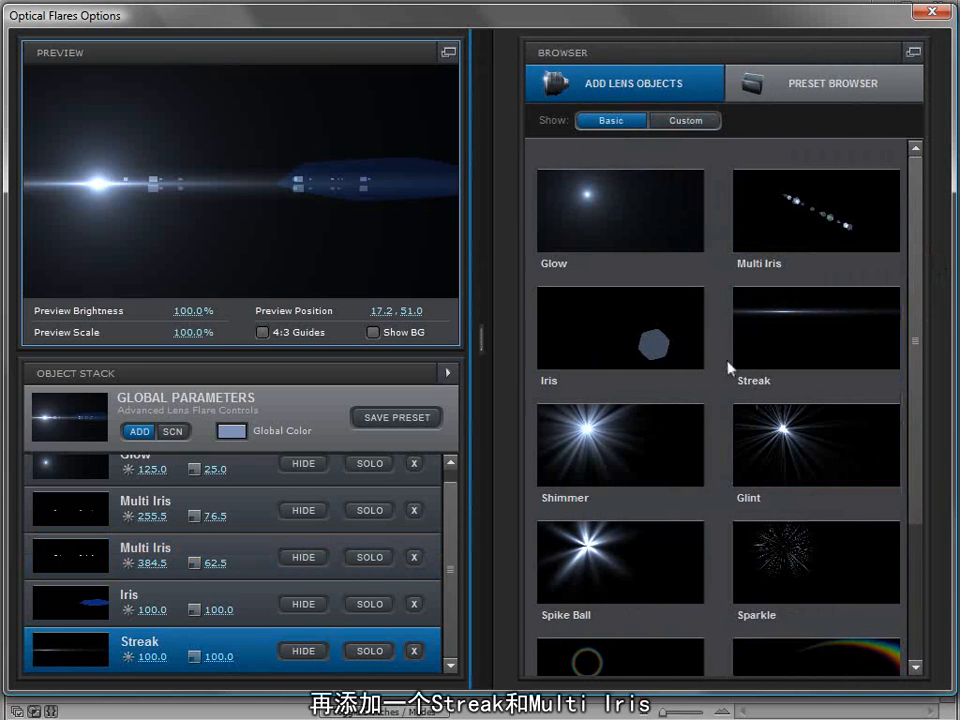
{"action": "left_click", "coordinate": [793, 204]}
{"action": "left_click_drag", "start_coordinate": [97, 183], "coordinate": [392, 231]}
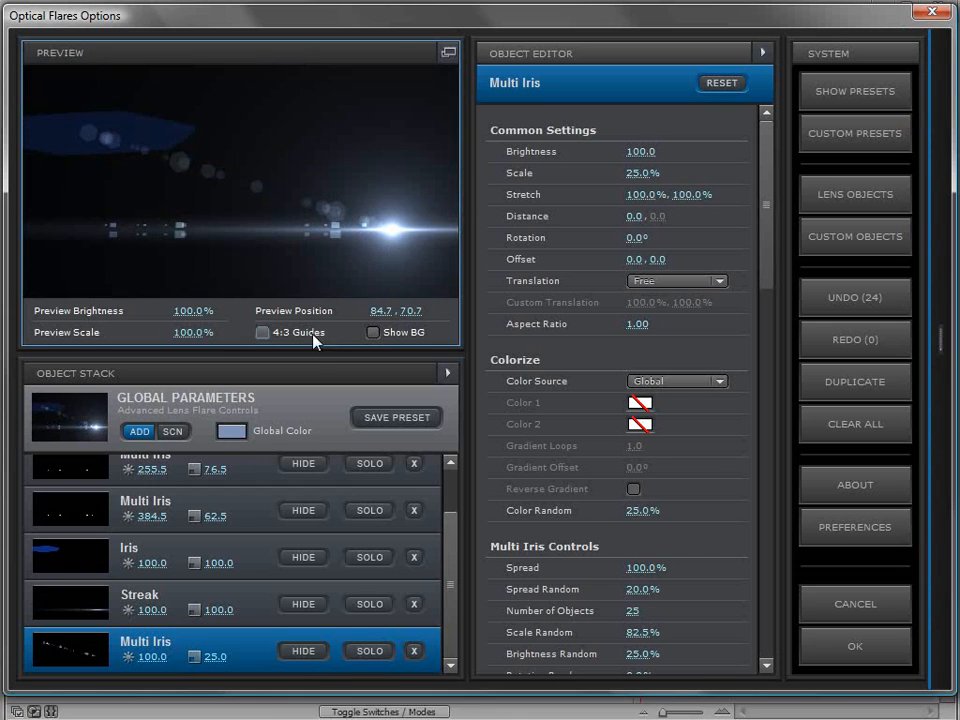
{"action": "left_click", "coordinate": [373, 332]}
{"action": "mouse_move", "coordinate": [172, 170]}
{"action": "left_mouse_down"}
{"action": "mouse_move", "coordinate": [180, 167]}
{"action": "mouse_move", "coordinate": [59, 173]}
{"action": "mouse_move", "coordinate": [172, 170]}
{"action": "left_mouse_up"}
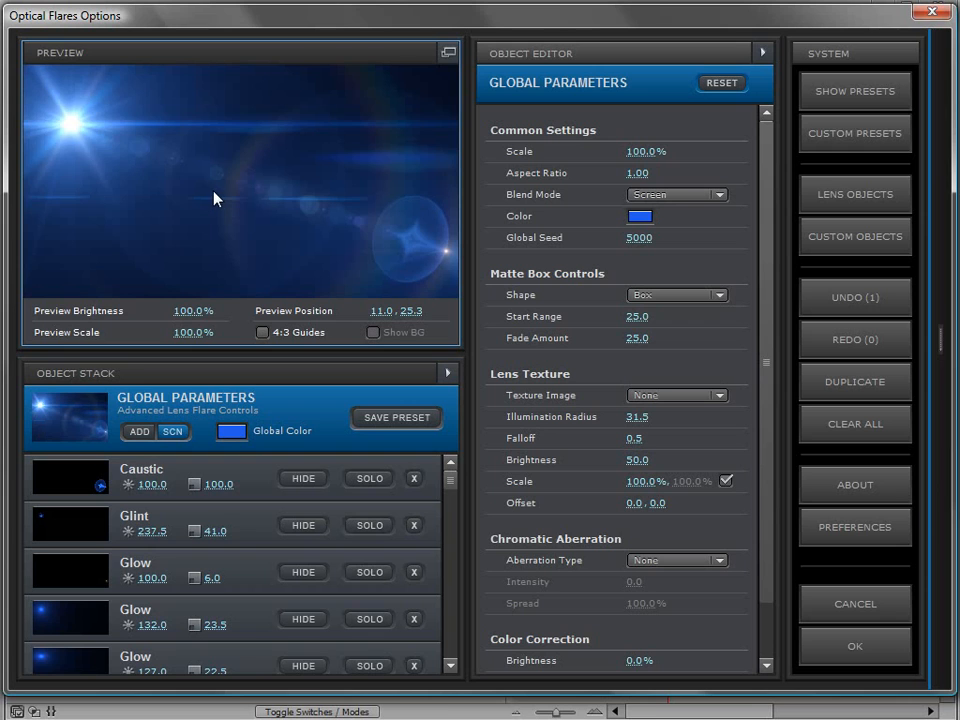
Examine how the finished example flares react by moving the light source in each preview
{"action": "left_click_drag", "start_coordinate": [75, 122], "coordinate": [66, 180]}
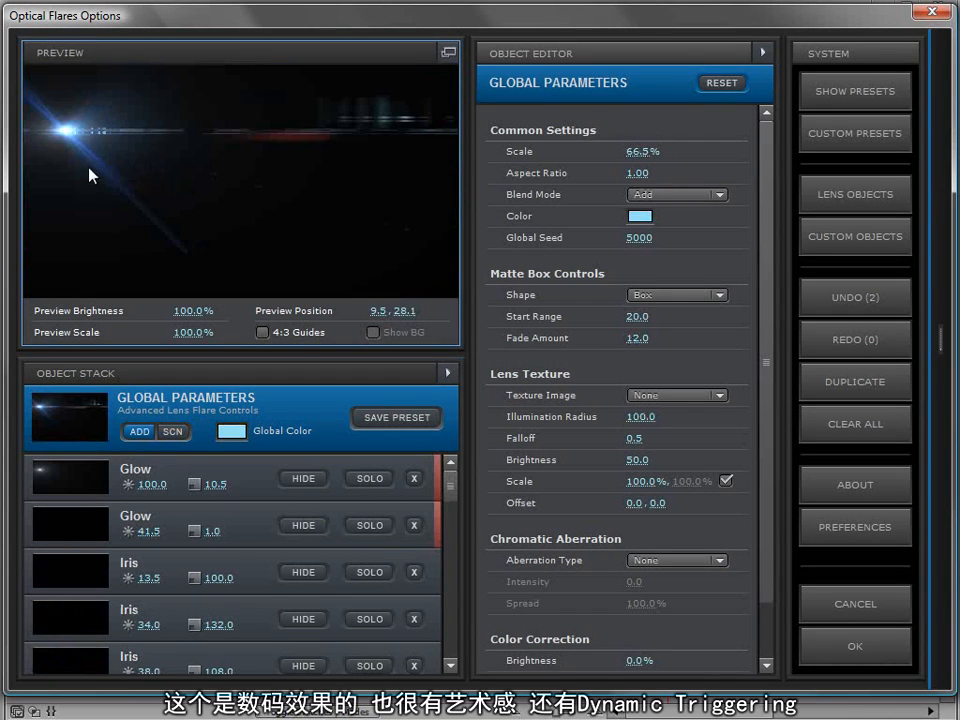
{"action": "left_click_drag", "start_coordinate": [68, 130], "coordinate": [121, 206]}
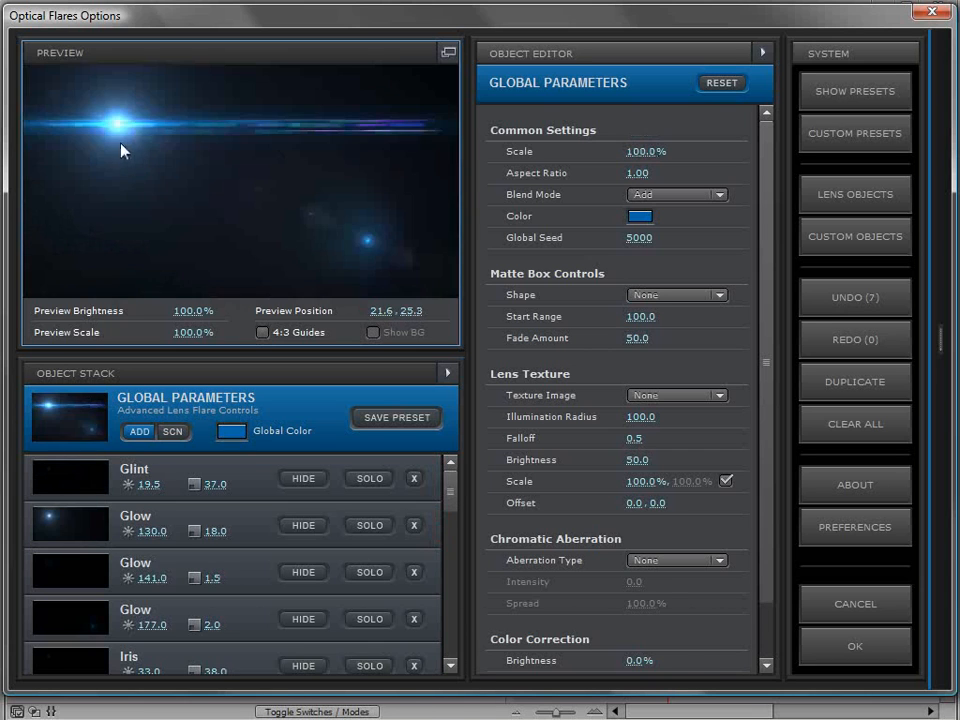
{"action": "left_click_drag", "start_coordinate": [124, 150], "coordinate": [437, 192]}
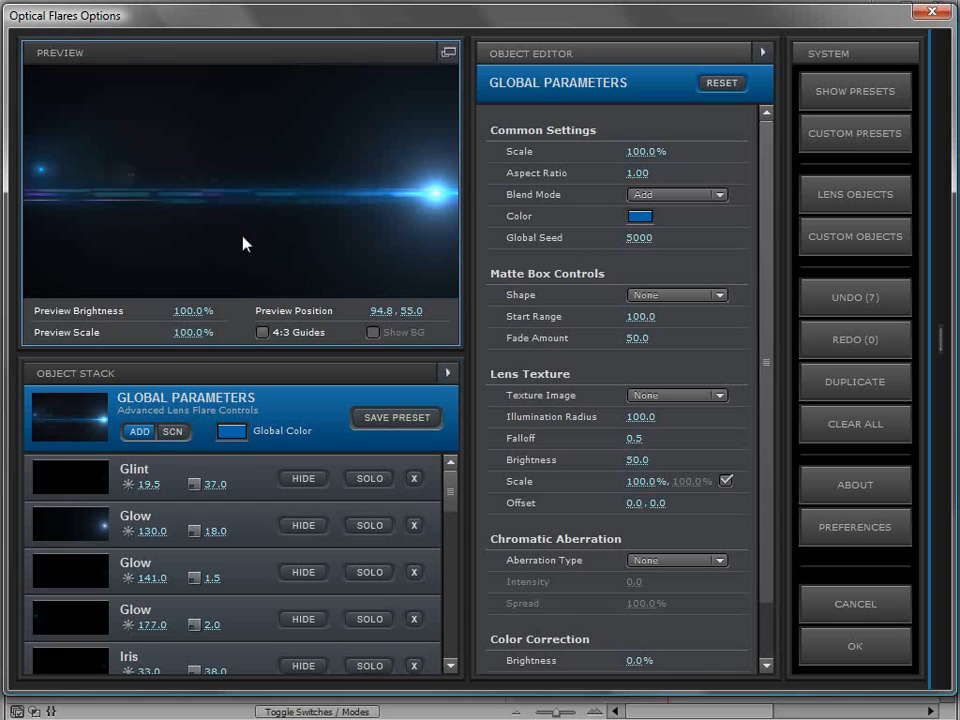